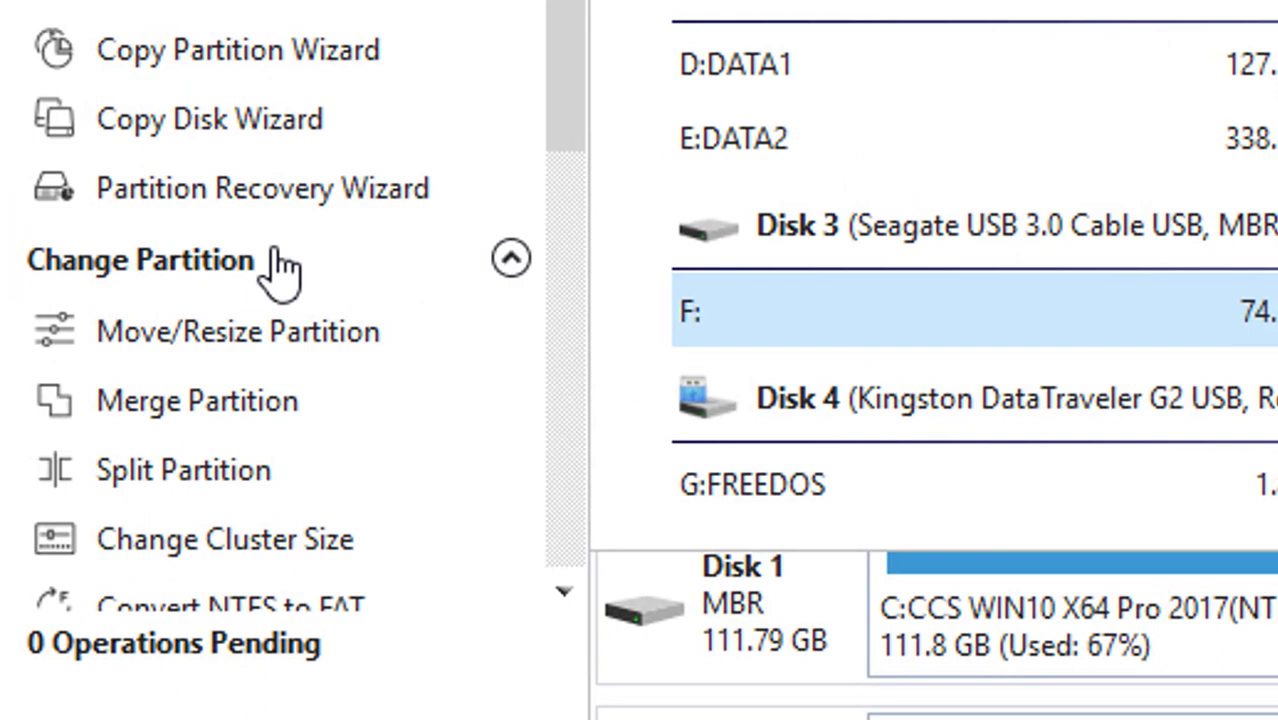
scroll(571, 314, down, 5)
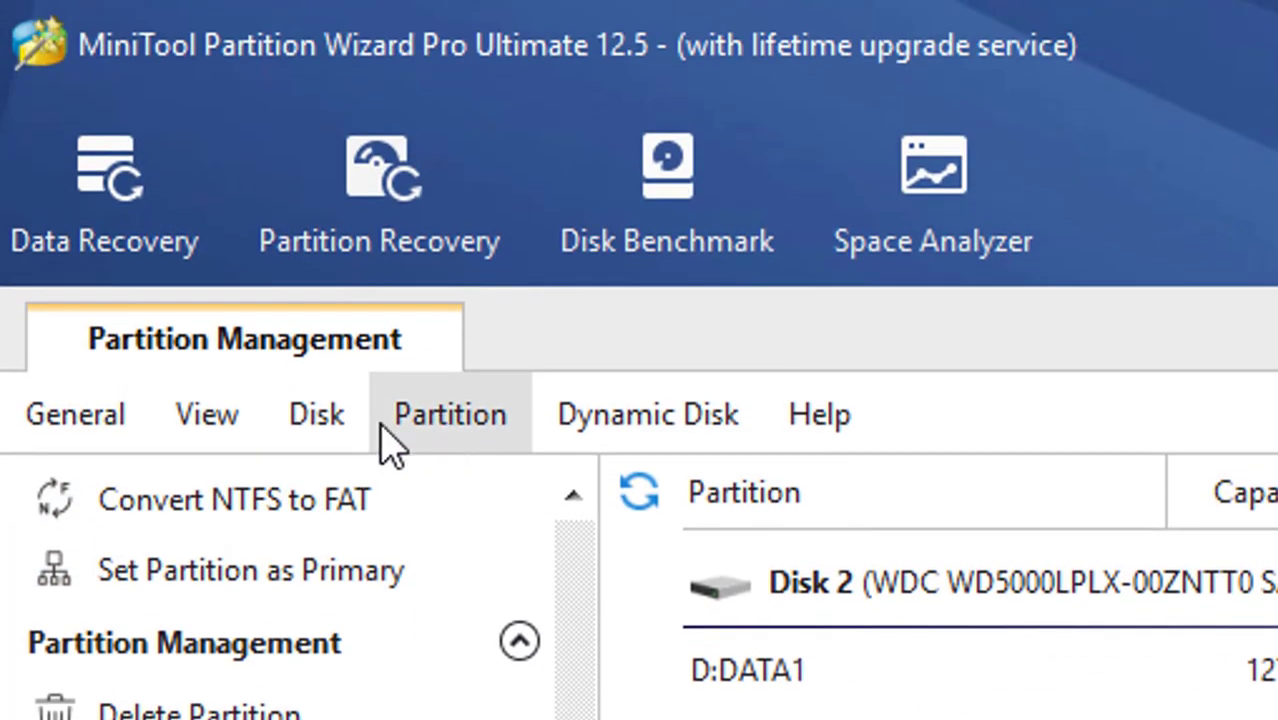
click(463, 440)
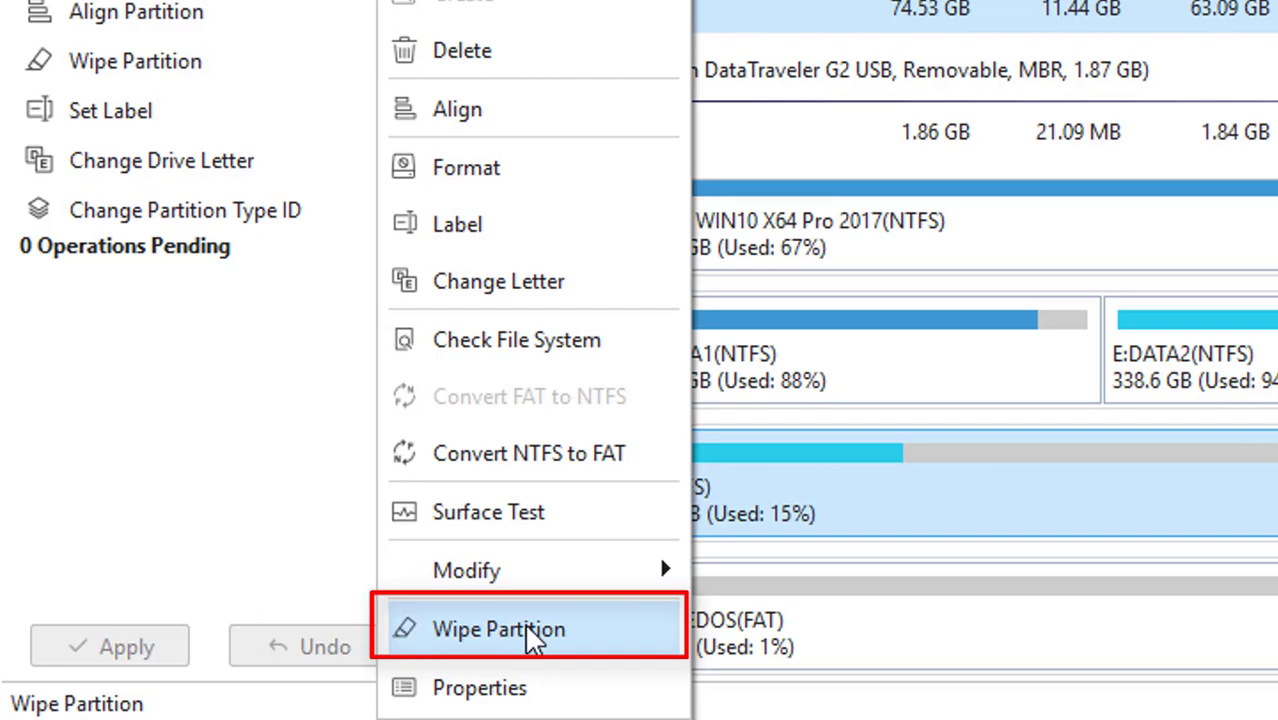
click(886, 505)
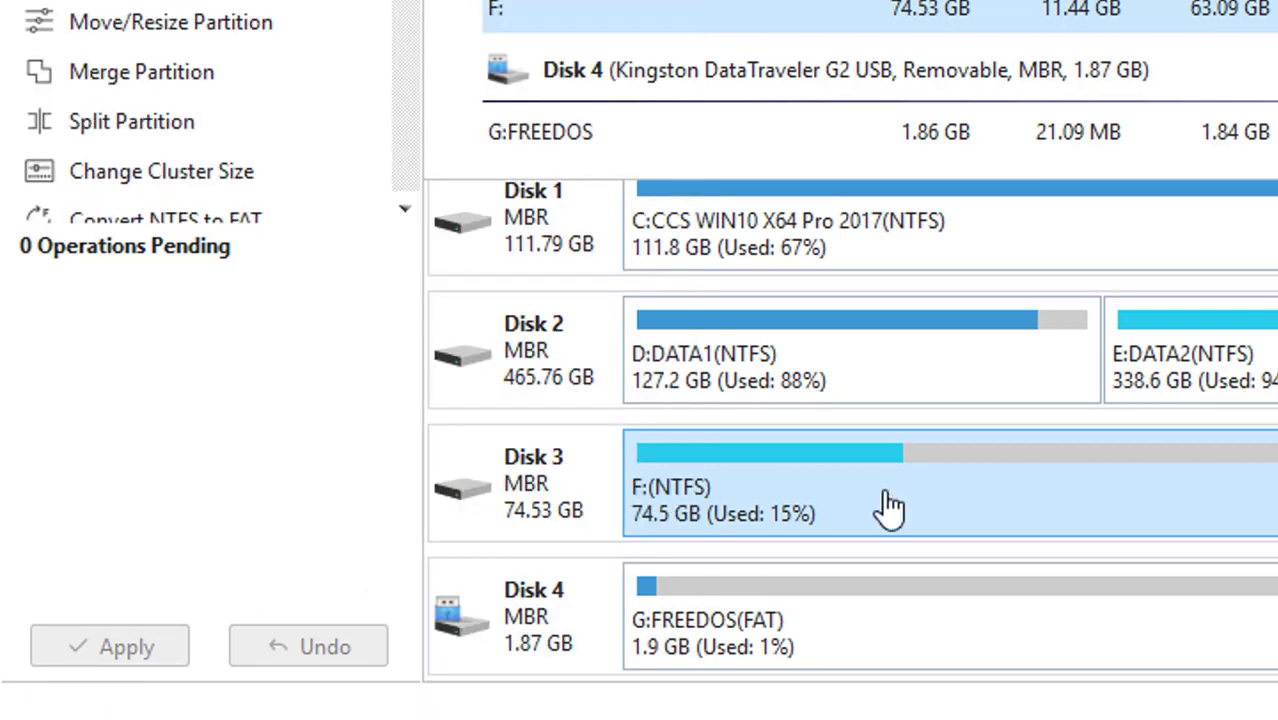
- Queue a wipe of partition F: on Disk 3 using the Fill Sectors with Zero method
right_click(889, 507)
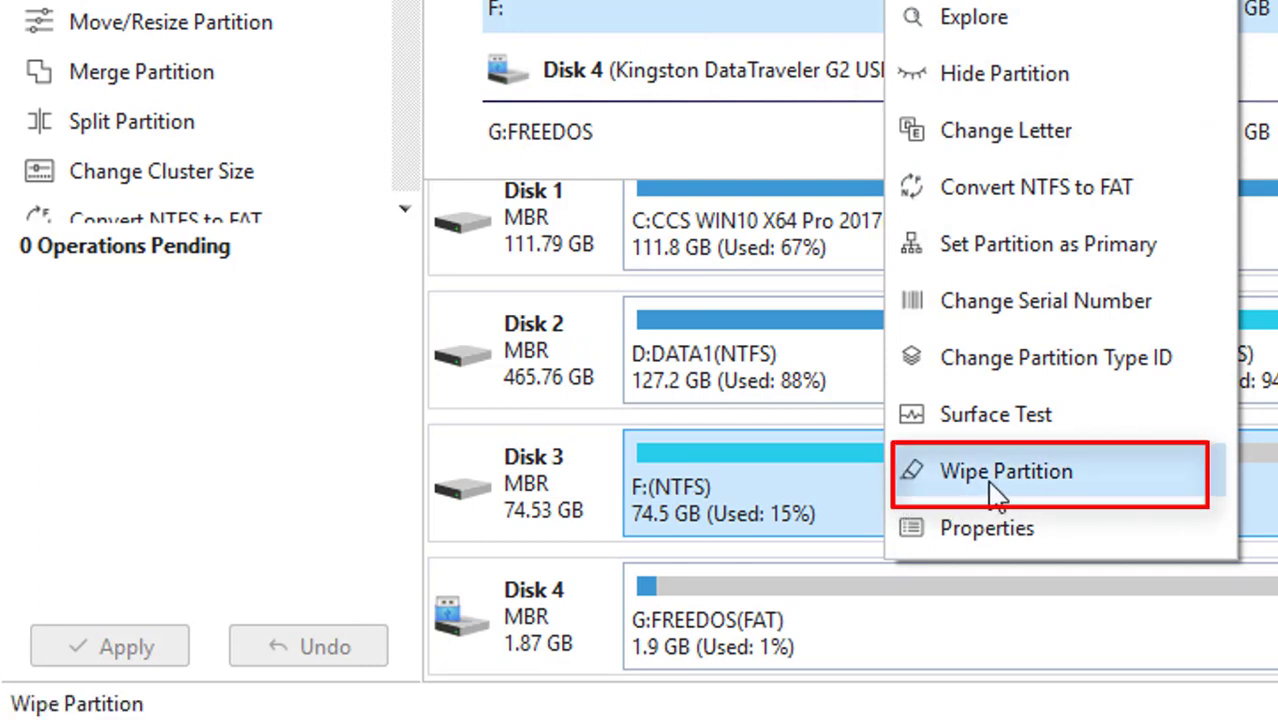
click(1064, 478)
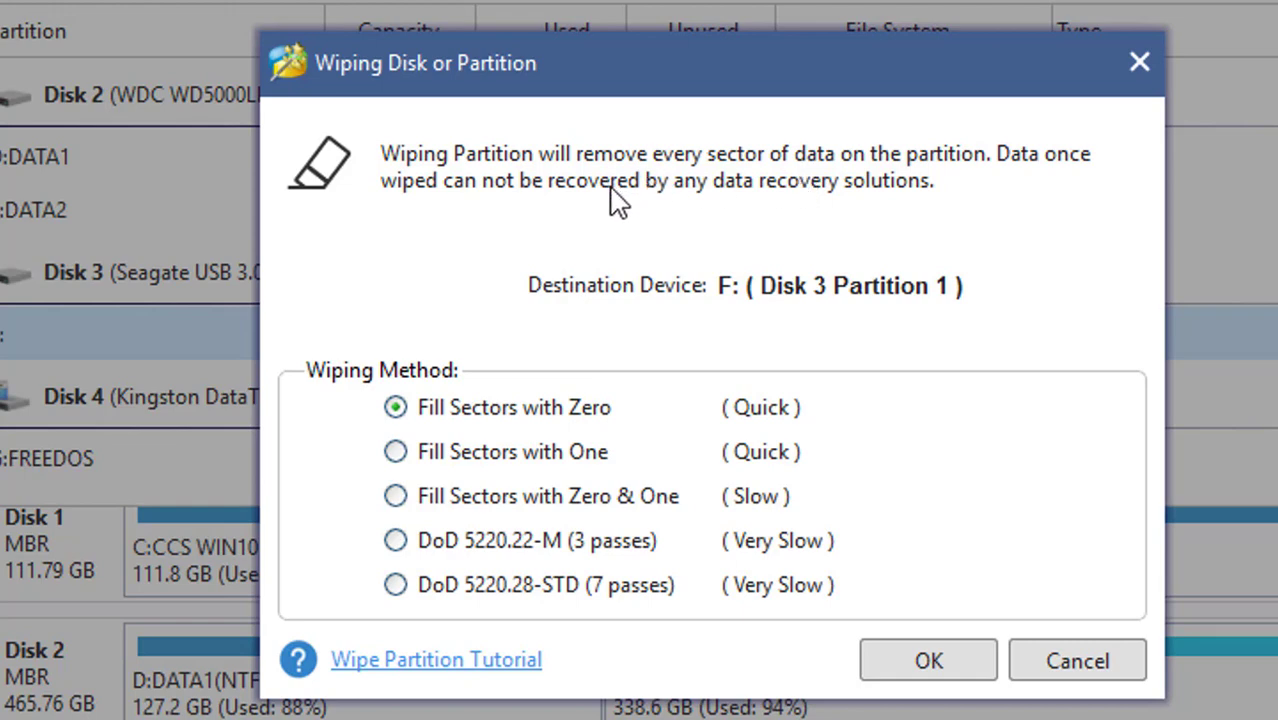
click(405, 454)
click(400, 497)
click(398, 542)
click(400, 586)
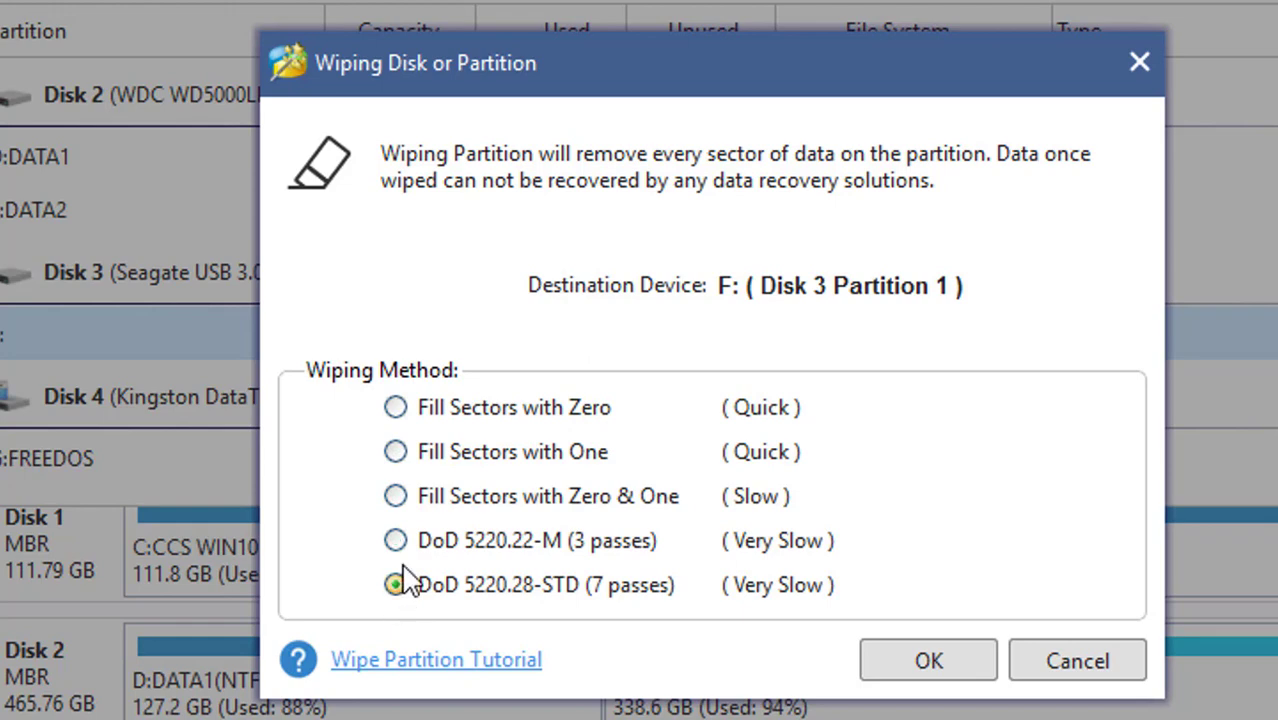
click(400, 410)
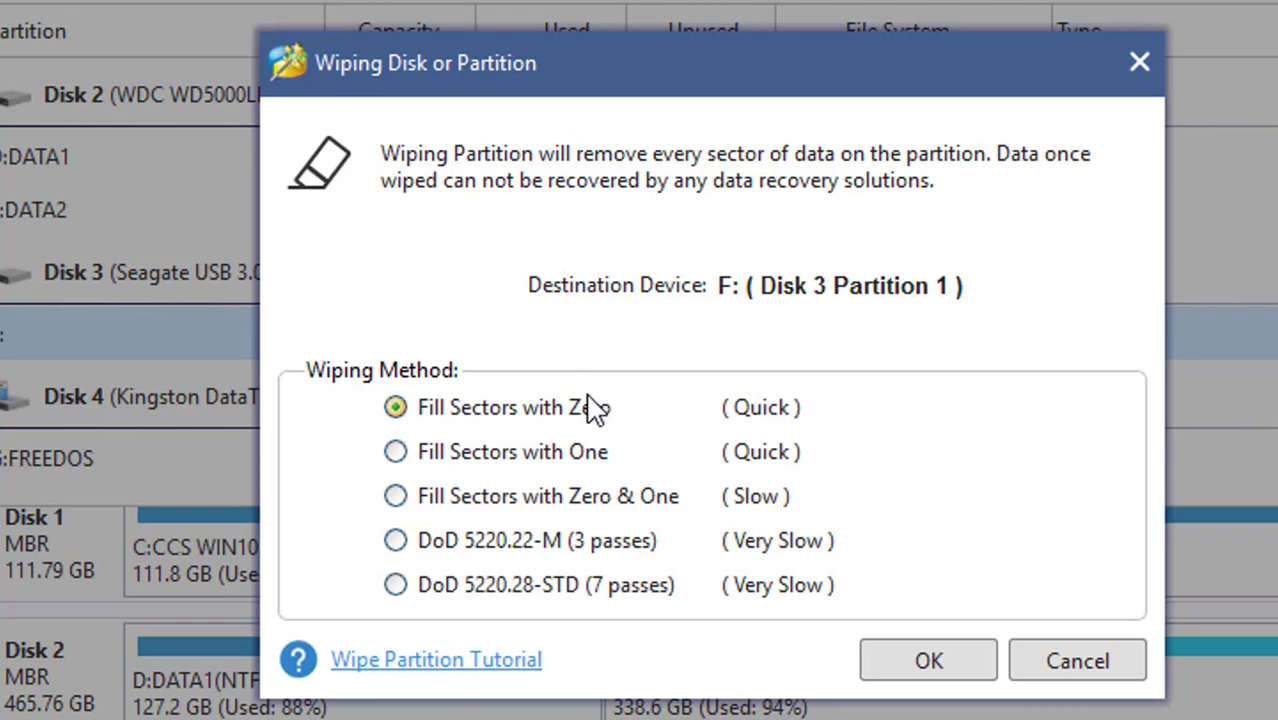
click(583, 458)
click(592, 421)
click(928, 672)
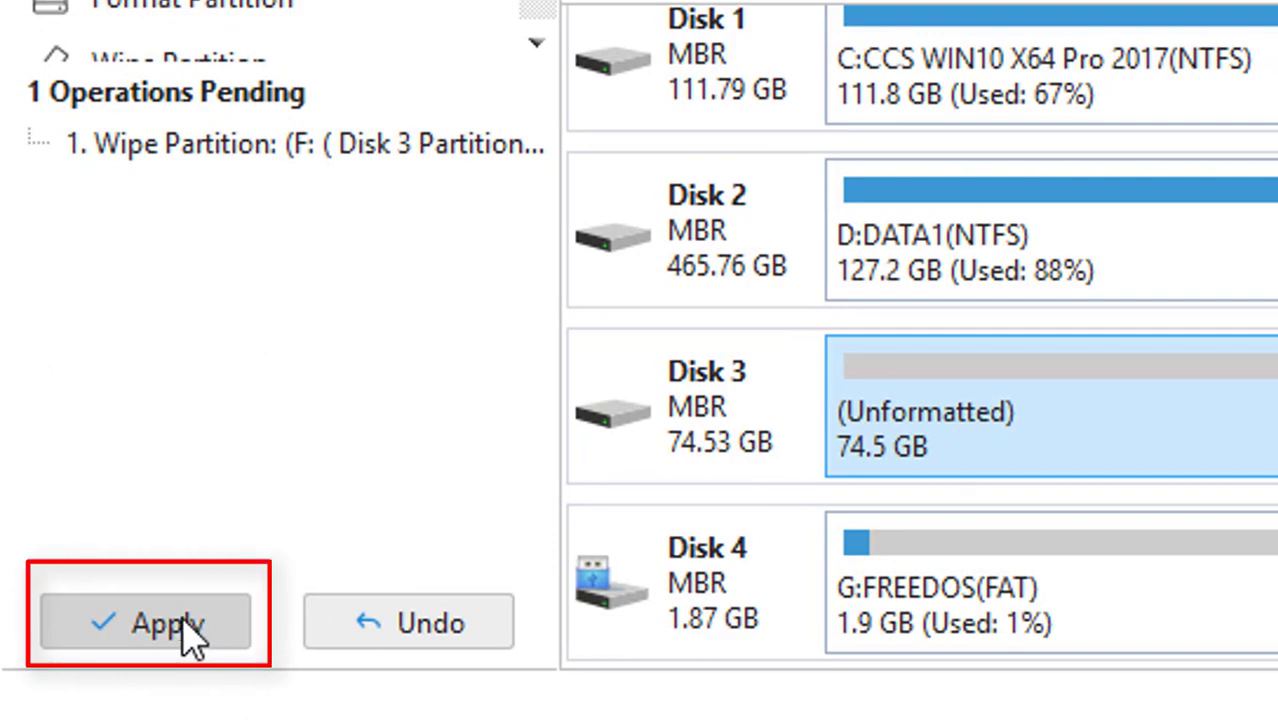
- Apply the pending partition wipe and close the completion message
click(183, 630)
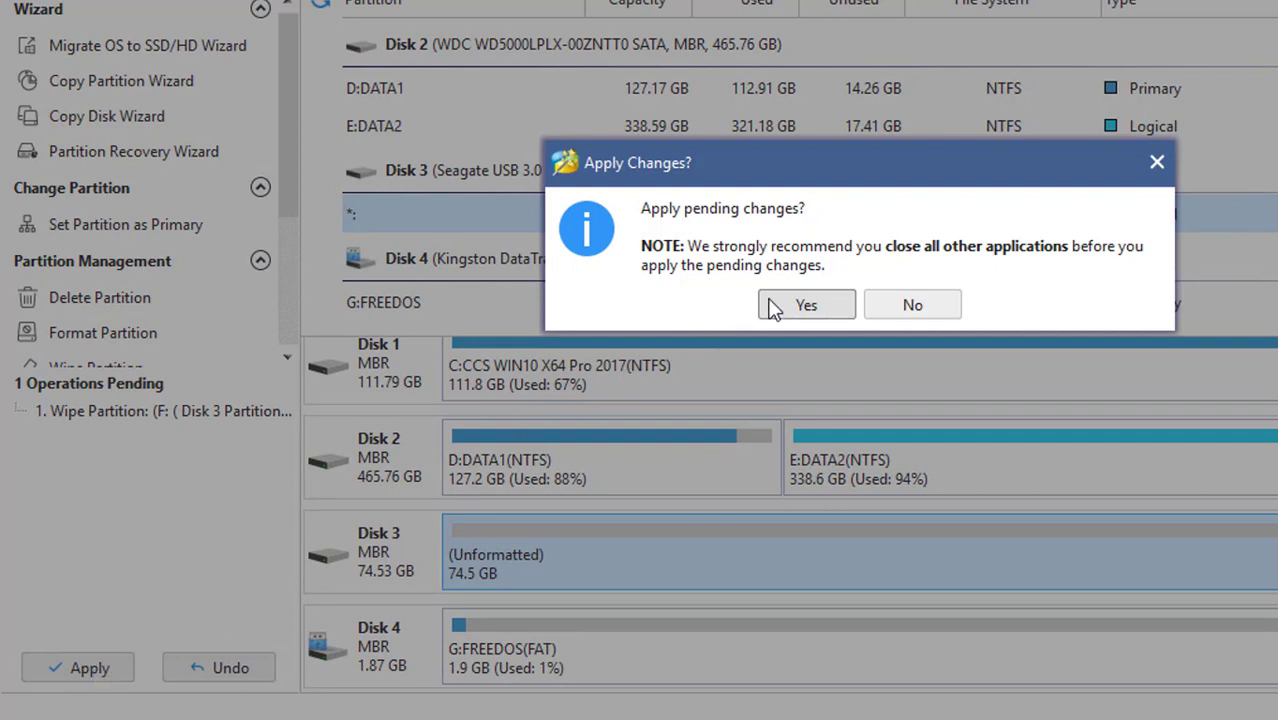
click(806, 305)
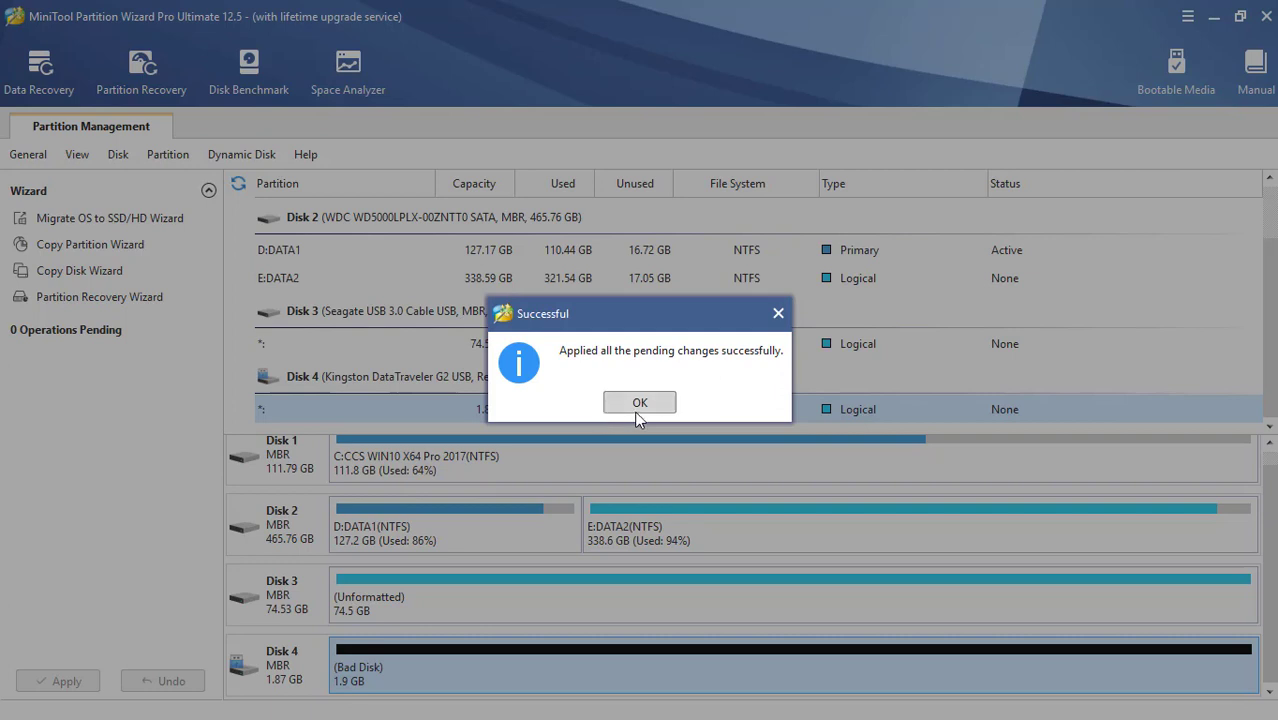
click(640, 403)
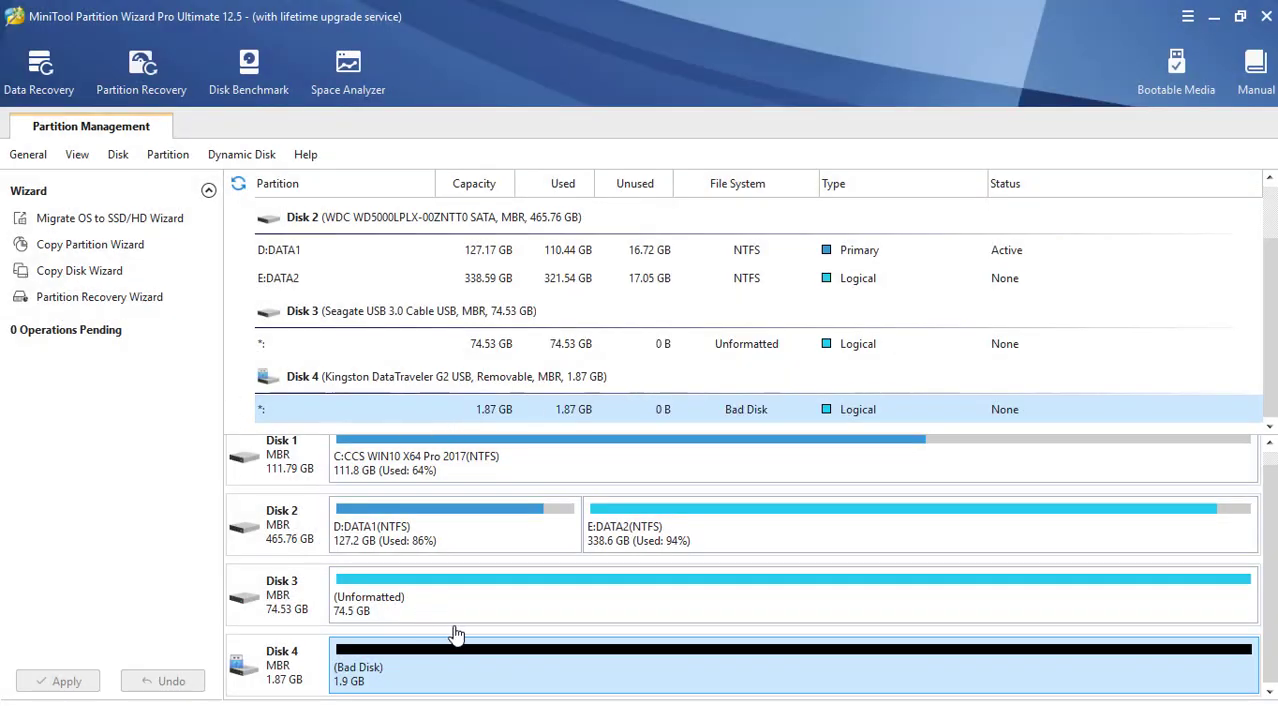
- Switch to This PC in File Explorer to check the available drives, and view the C: drive
click(474, 609)
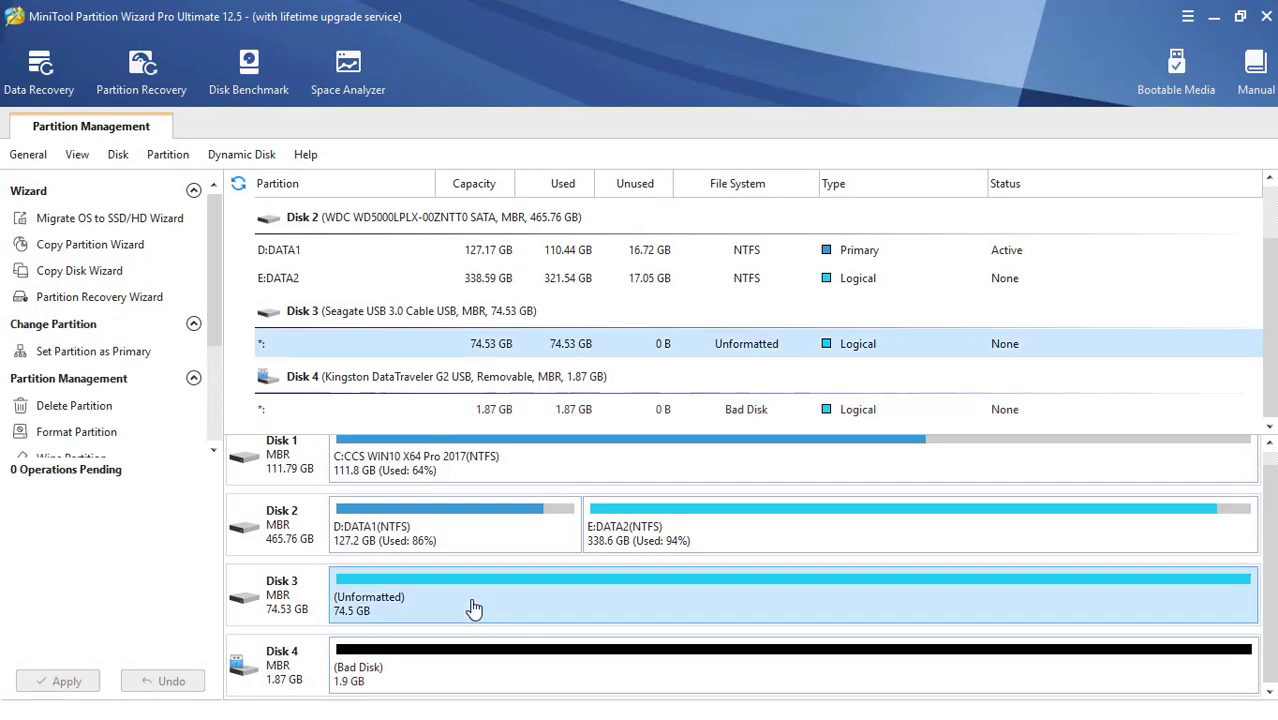
click(1214, 17)
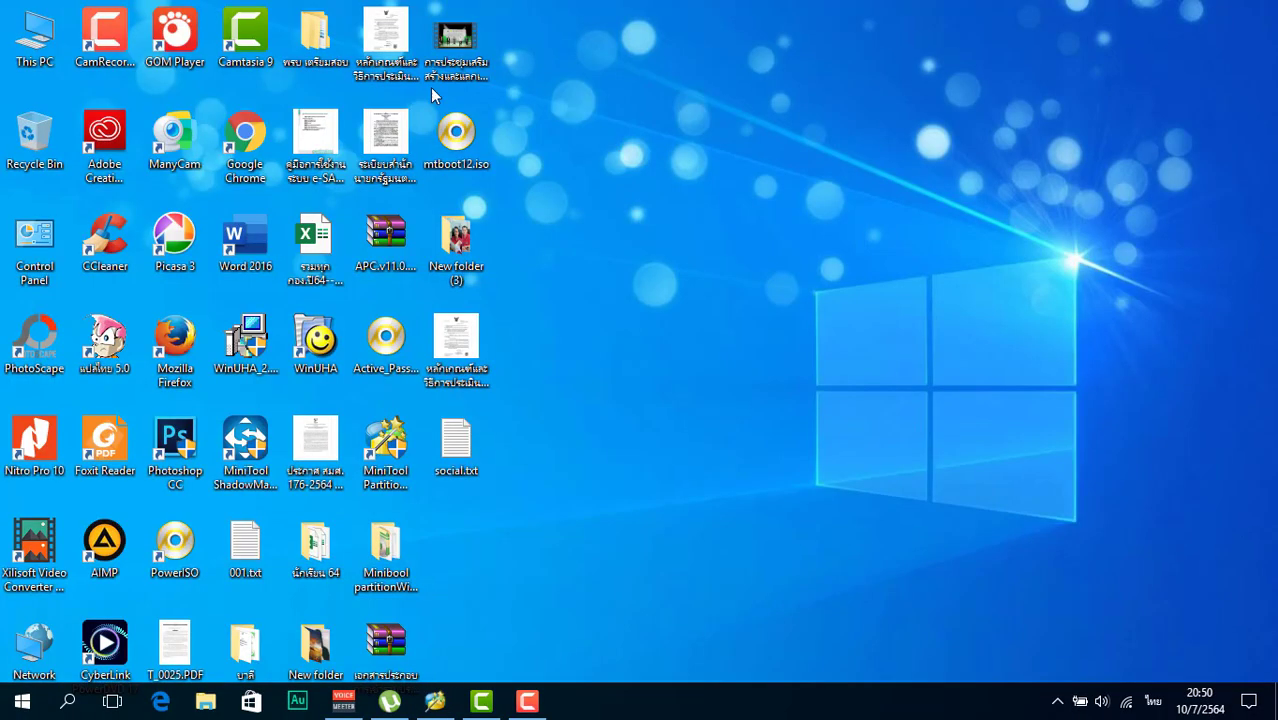
double_click(35, 38)
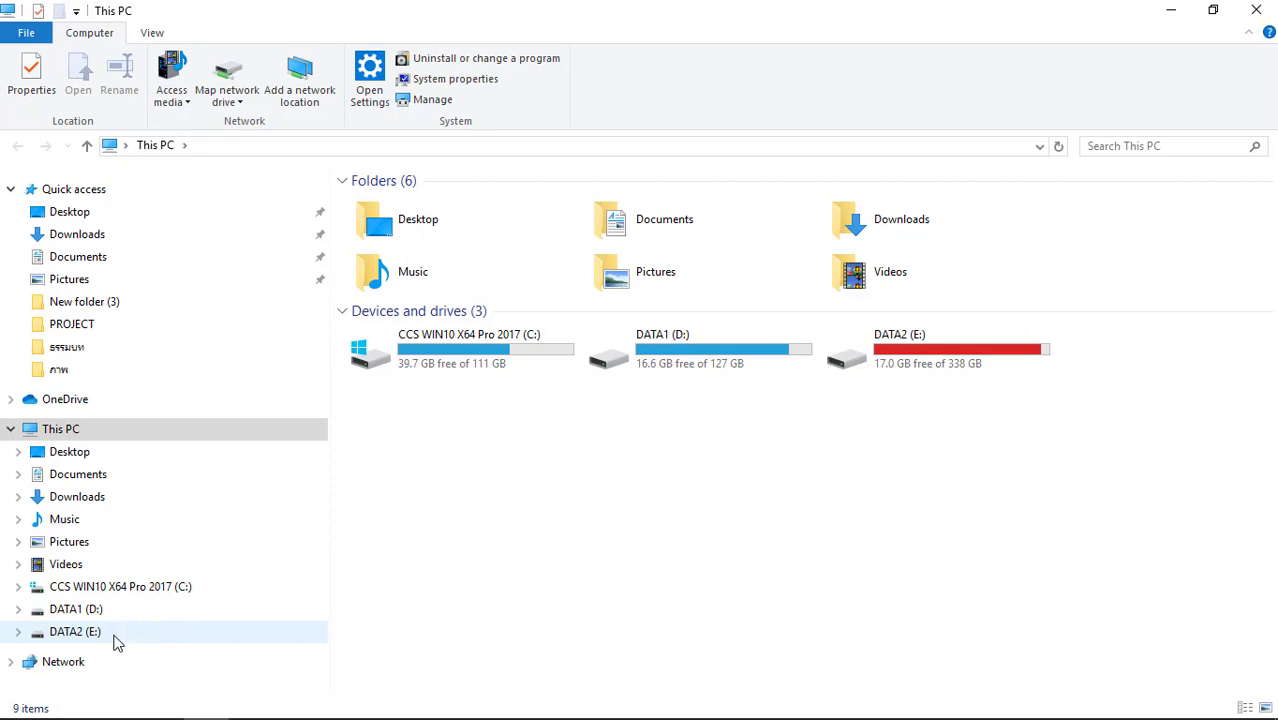
click(93, 591)
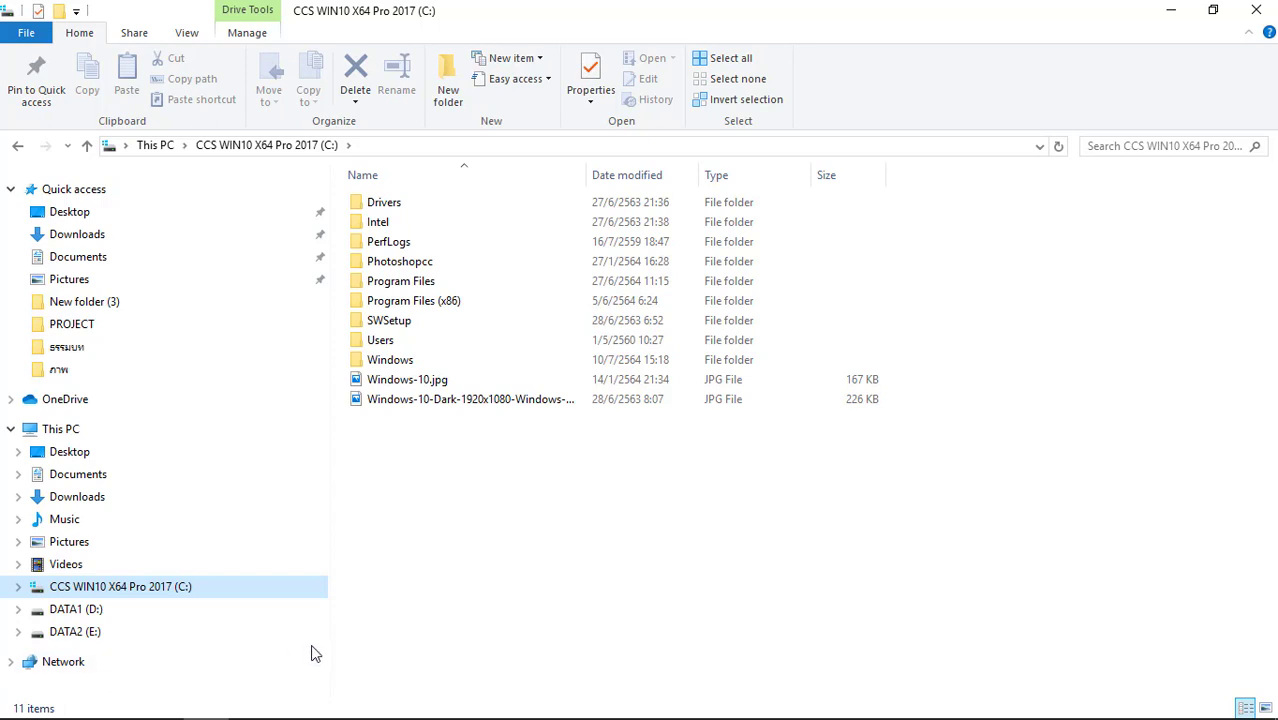
mouse_move(320, 716)
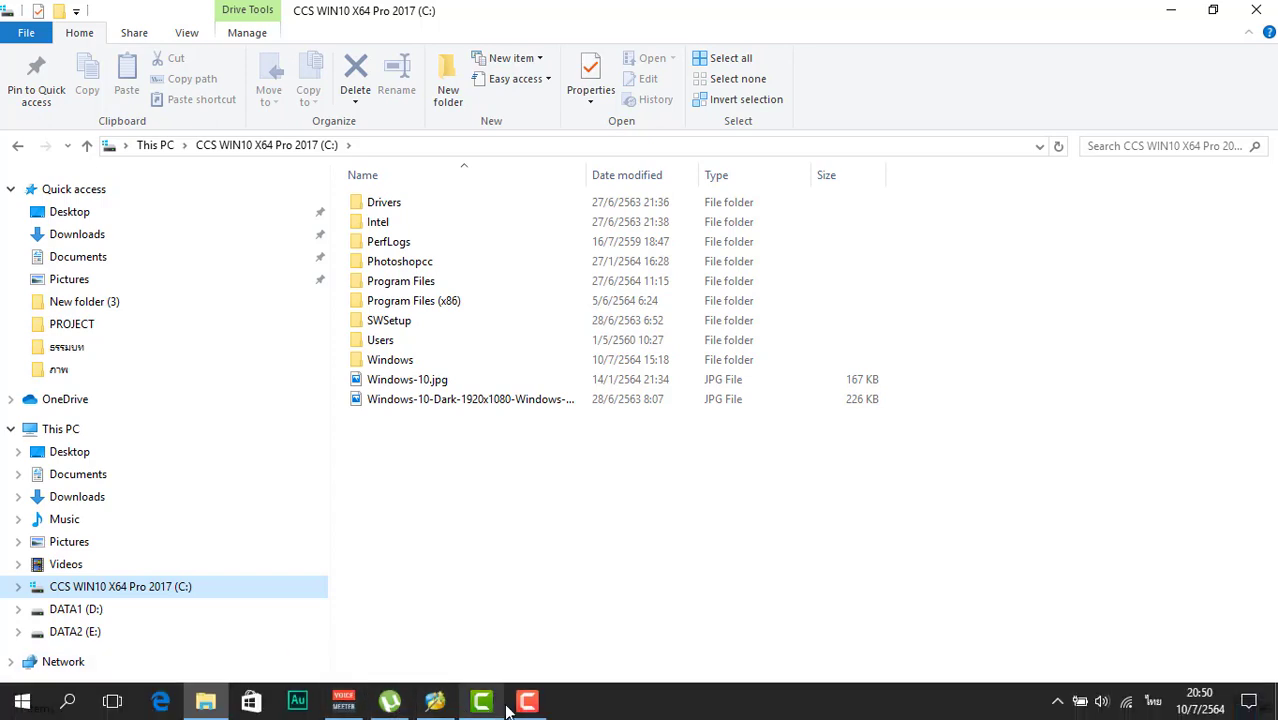
- Switch back to MiniTool Partition Wizard, review the partitions on Disks 1 and 2, and select the unformatted partition on Disk 3
click(435, 705)
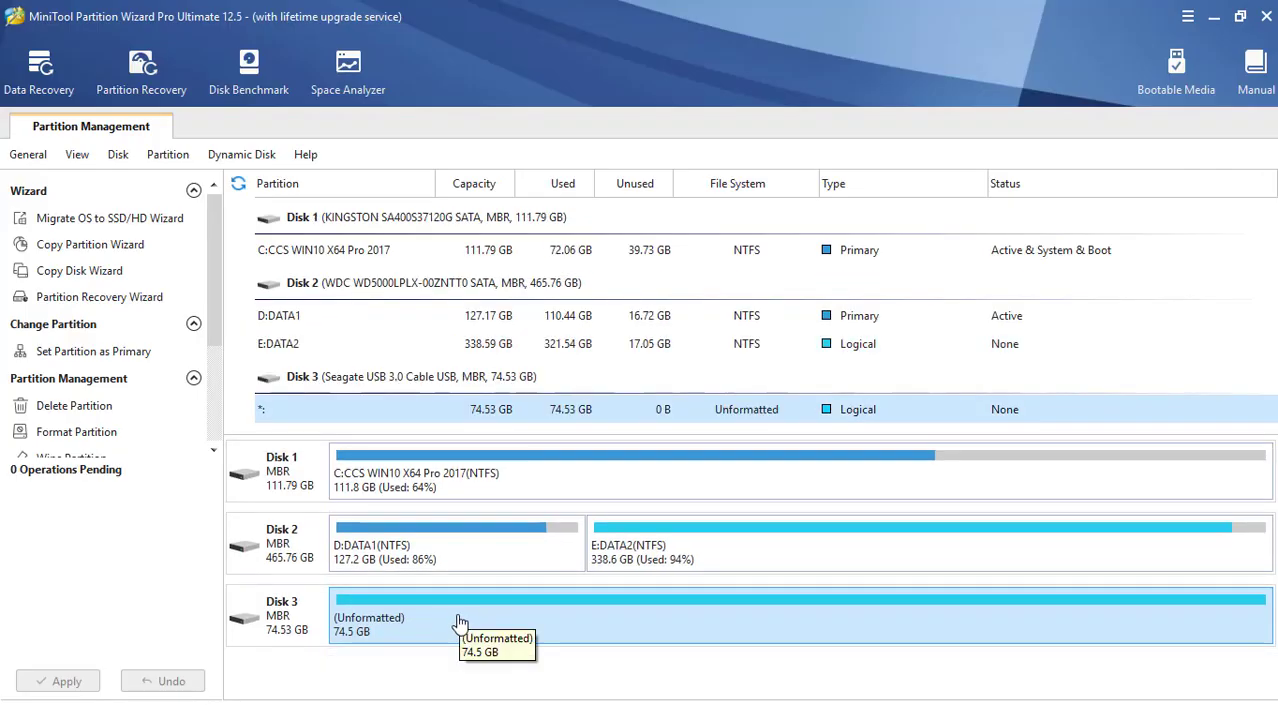
click(474, 486)
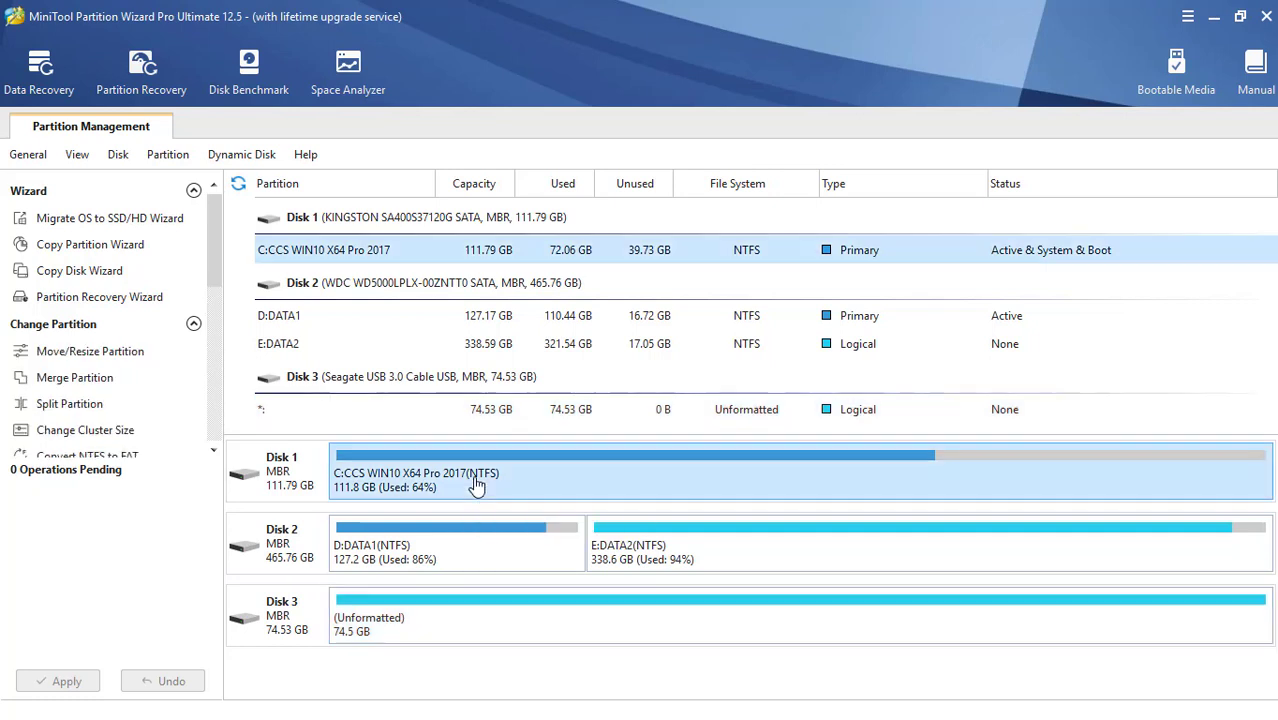
click(386, 533)
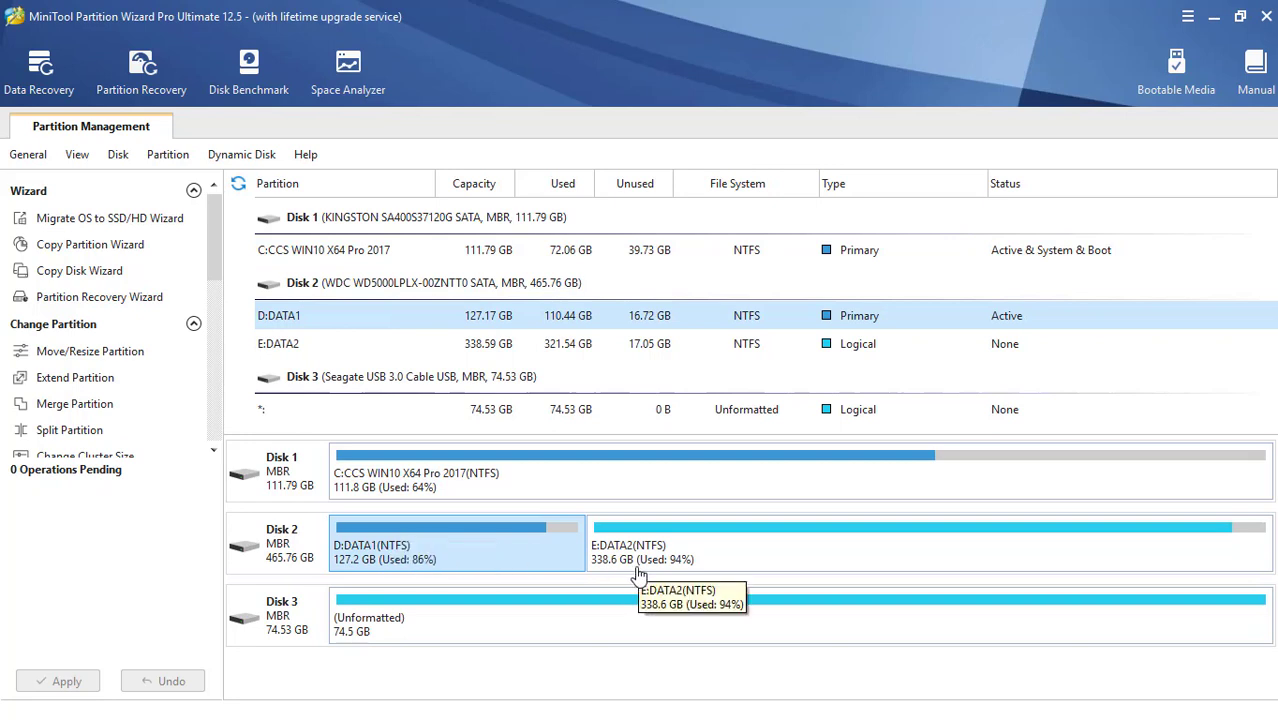
click(436, 623)
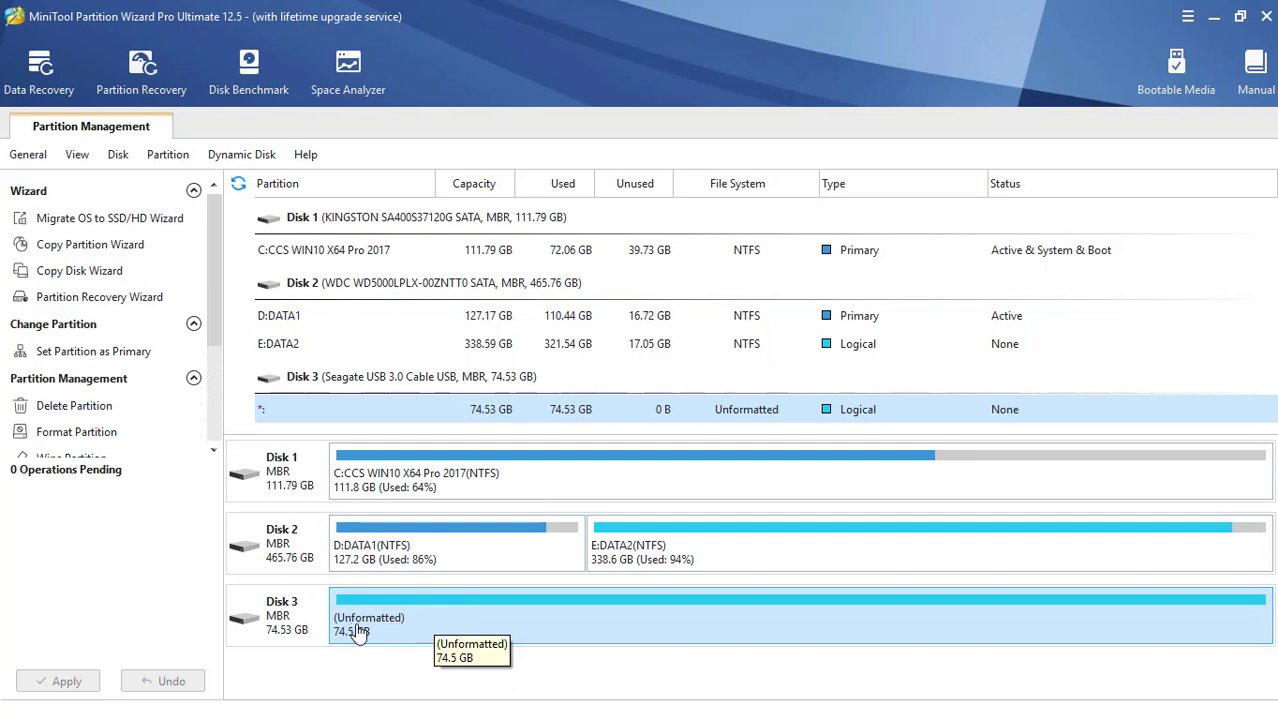
right_click(469, 629)
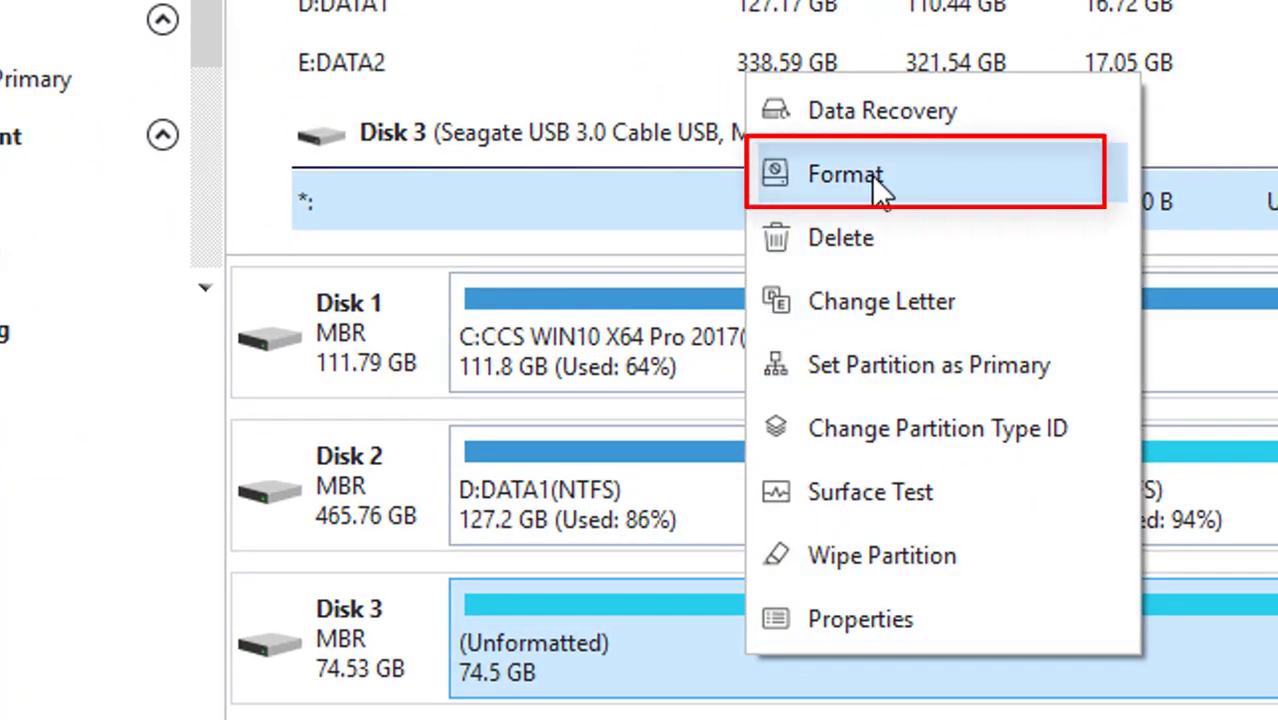
click(628, 679)
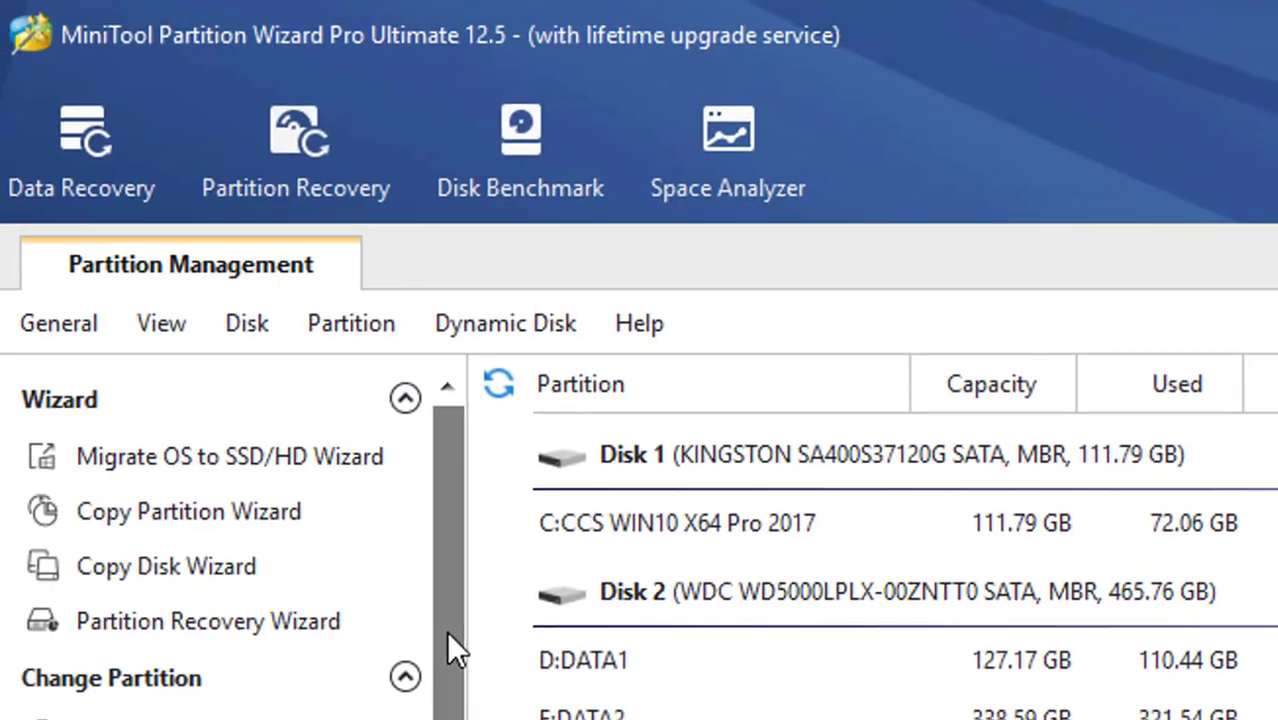
drag(256, 106, 267, 164)
drag(347, 530, 339, 569)
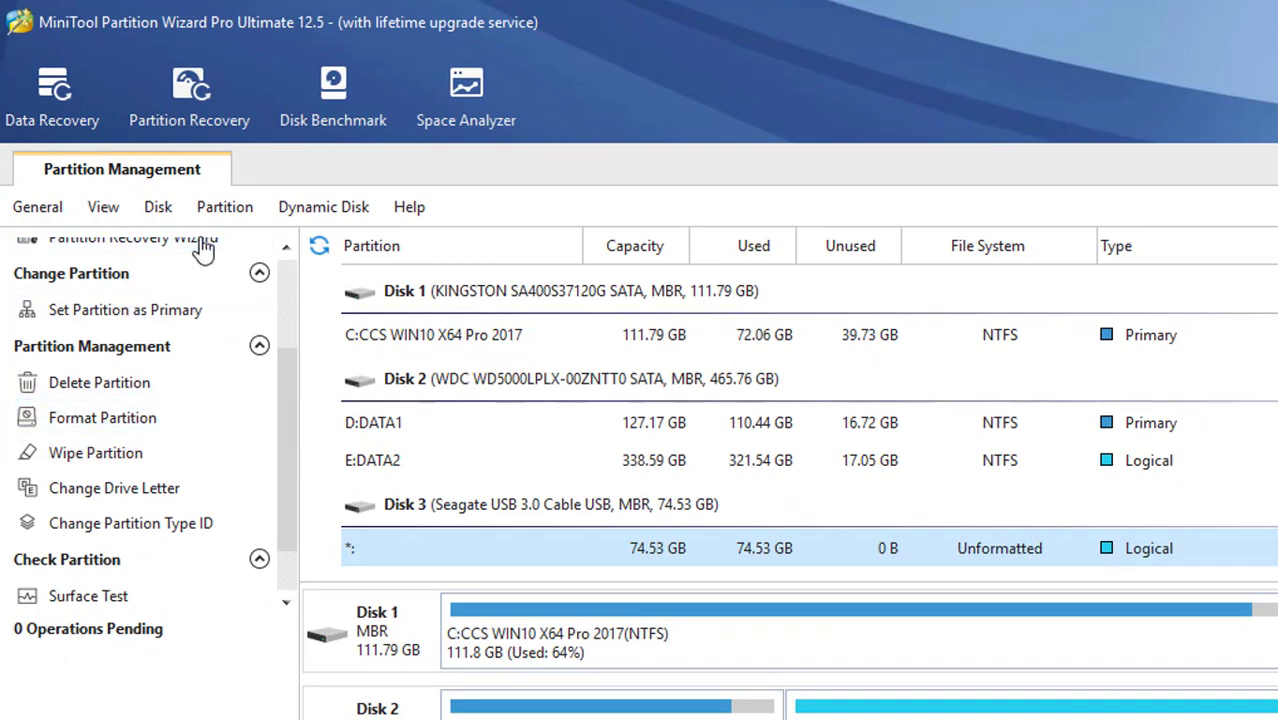
- Queue a format of the selected Disk 3 partition as NTFS with default cluster size and the label DATA03
click(225, 210)
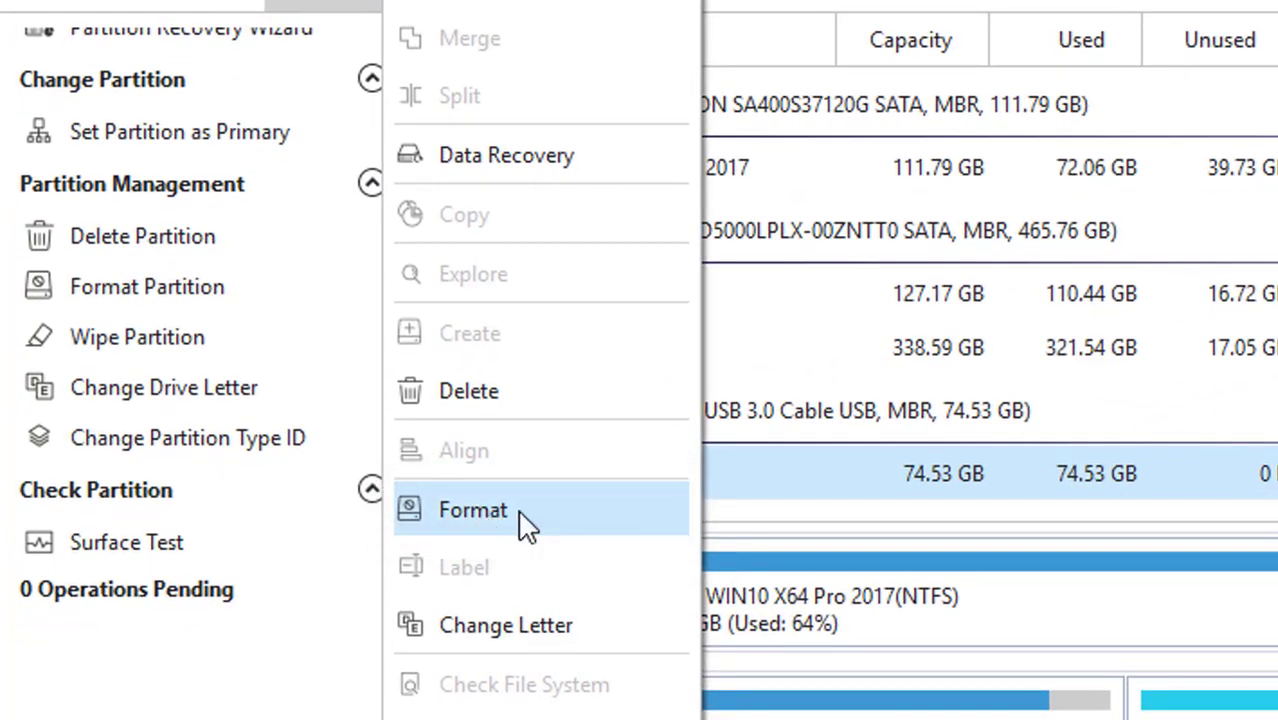
click(519, 513)
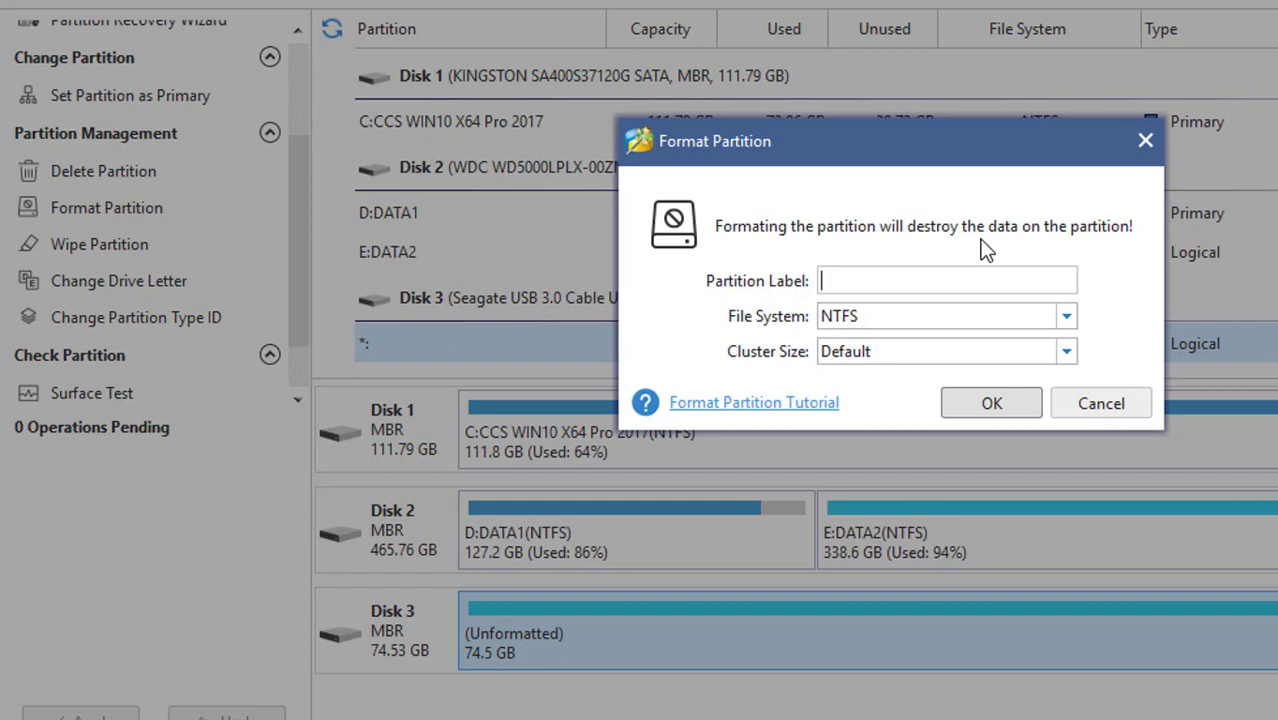
text(DATA03)
click(985, 405)
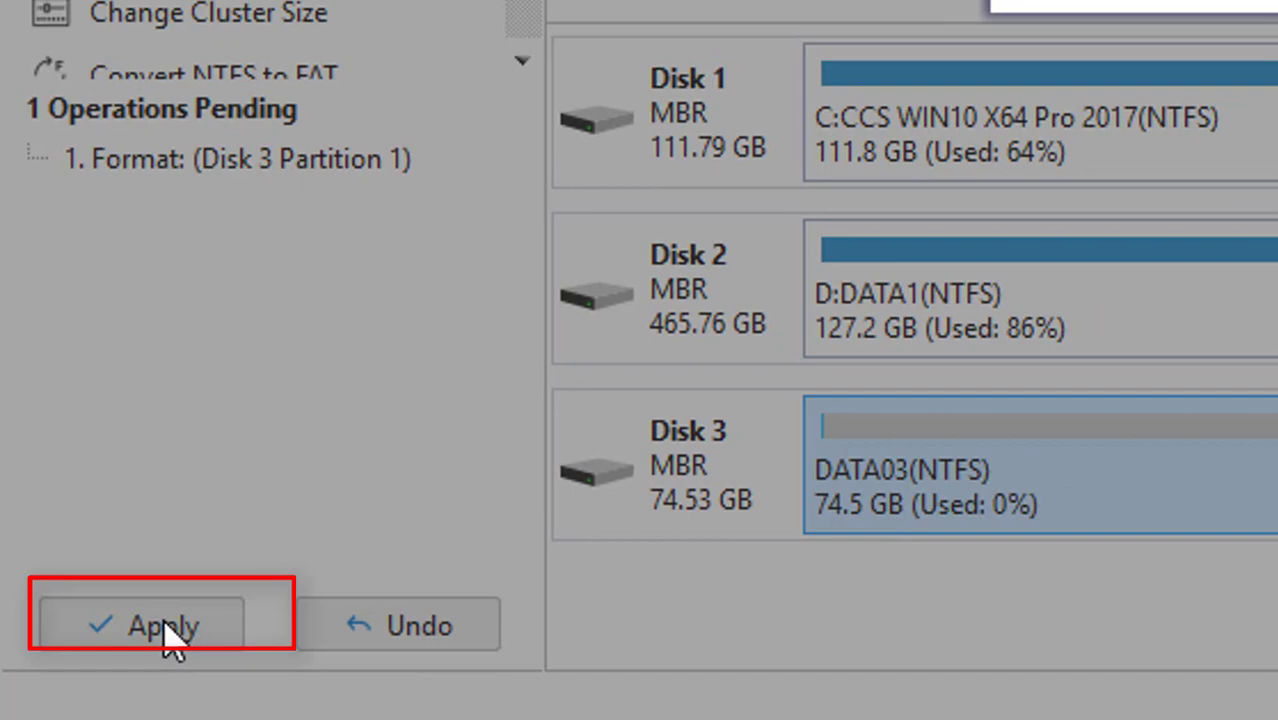
- Apply the pending format of Disk 3 Partition 1 and close the completion message
click(175, 618)
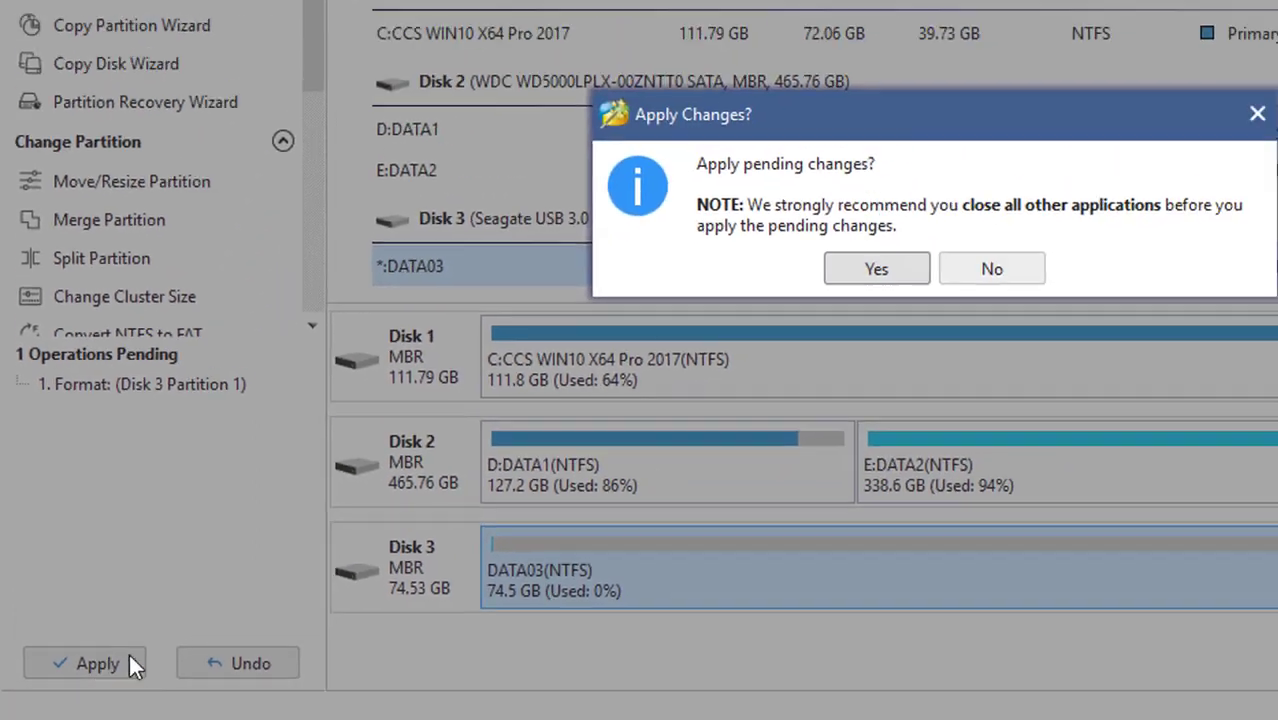
click(816, 301)
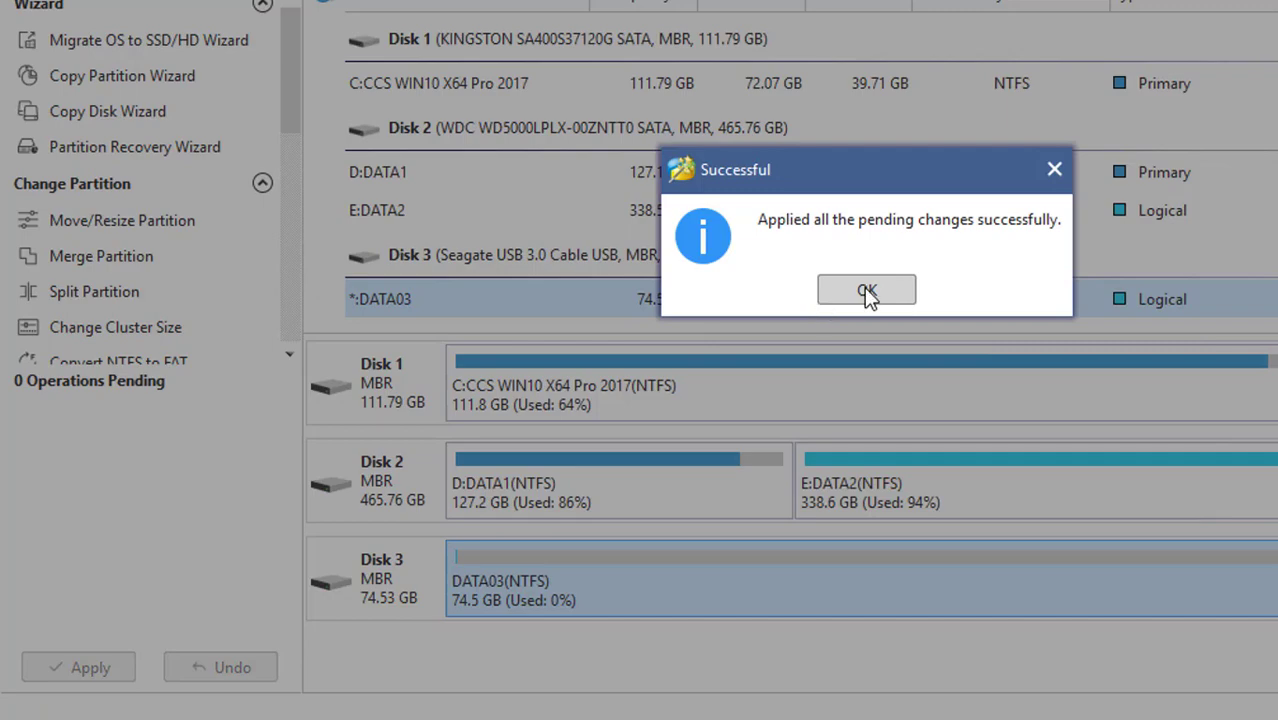
click(866, 290)
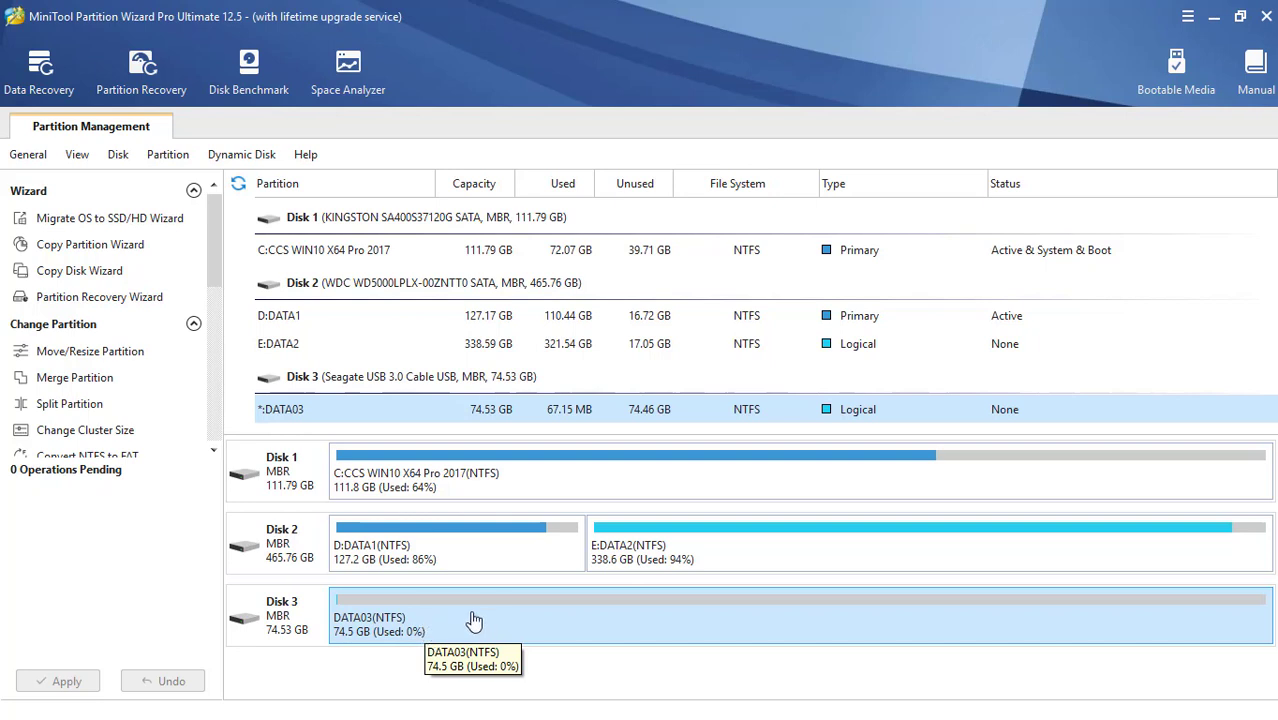
- Close the open File Explorer window, reopen This PC to check the drive list for DATA03, and close it
click(1214, 18)
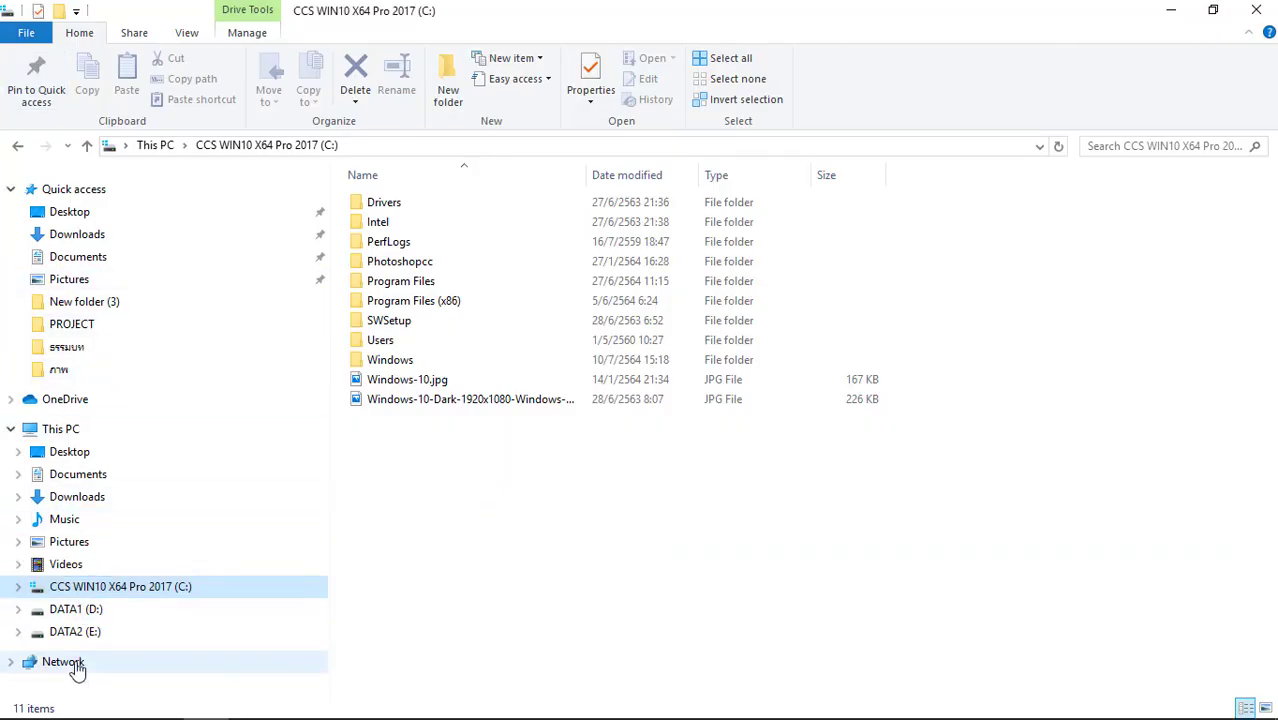
click(1256, 10)
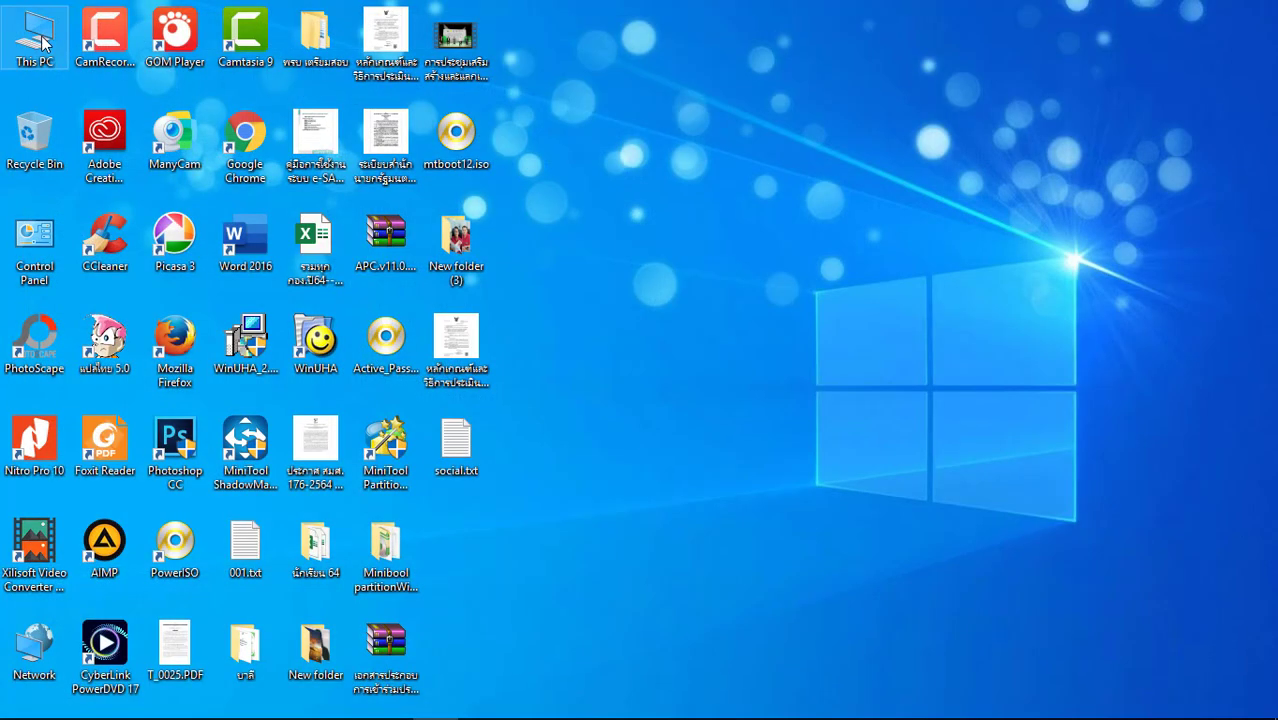
double_click(45, 40)
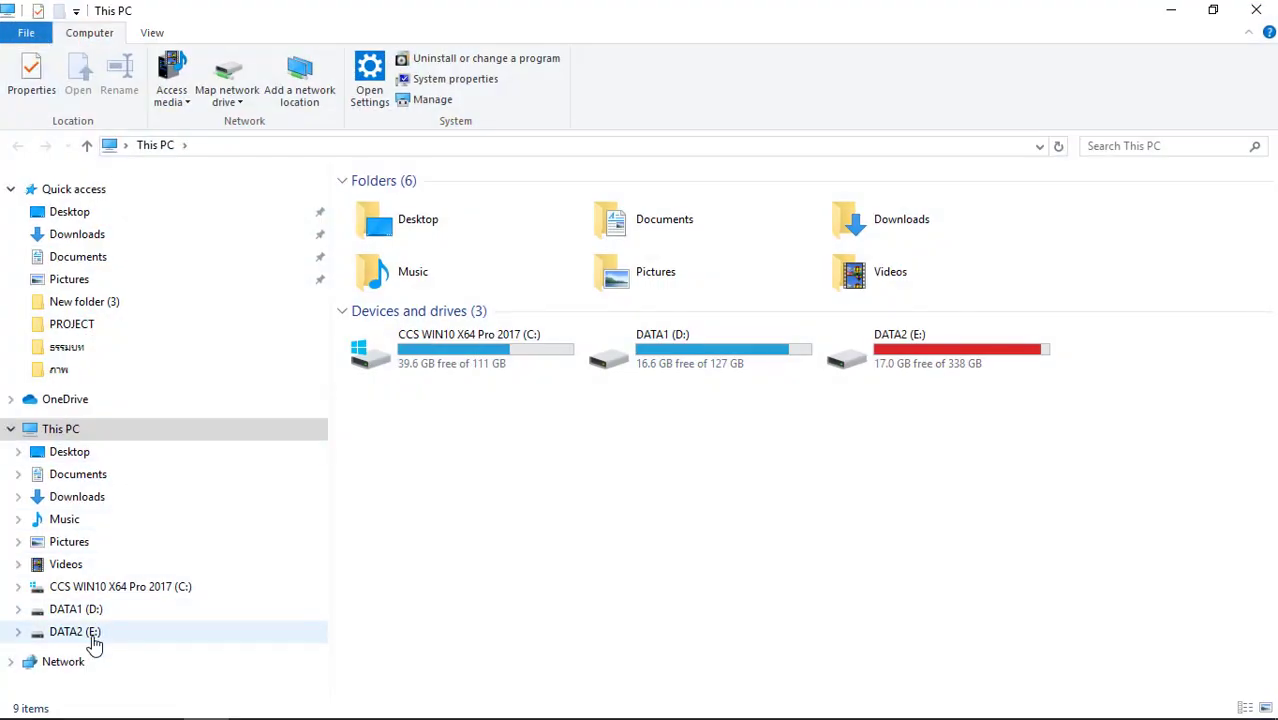
click(1257, 10)
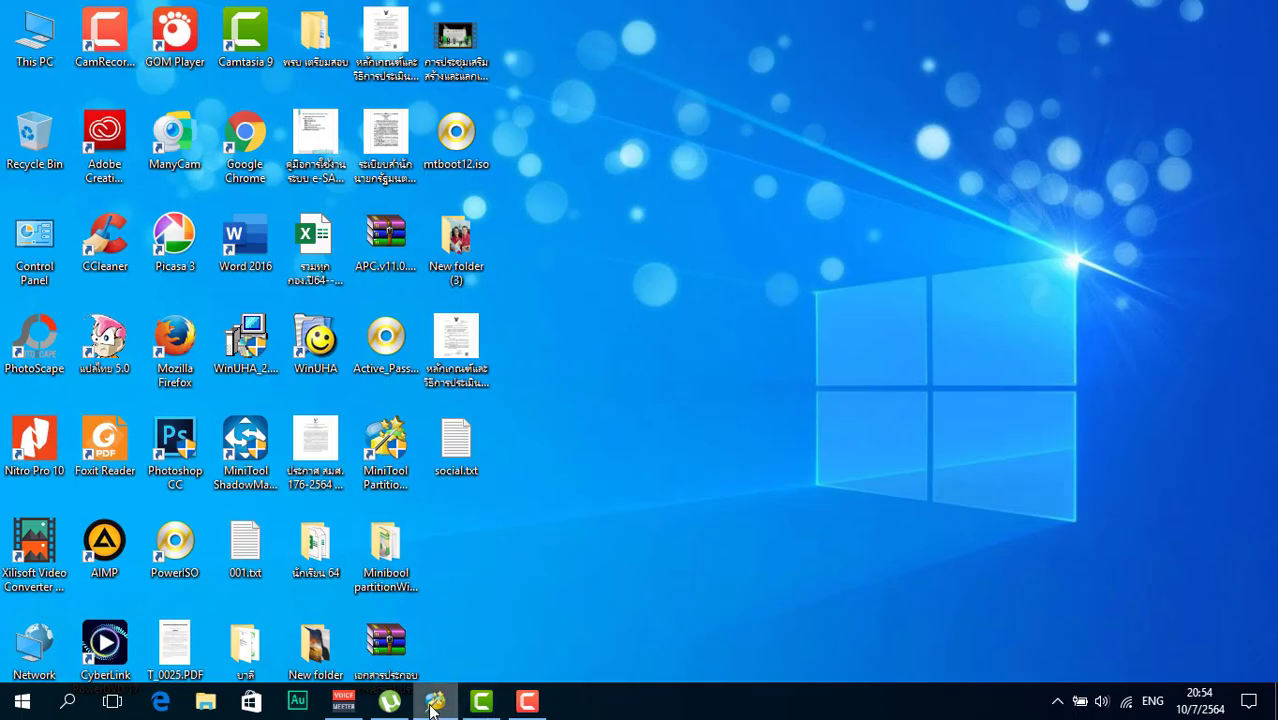
- Switch to MiniTool Partition Wizard and queue assigning drive letter F: to the DATA03 partition on Disk 3
click(436, 703)
right_click(442, 626)
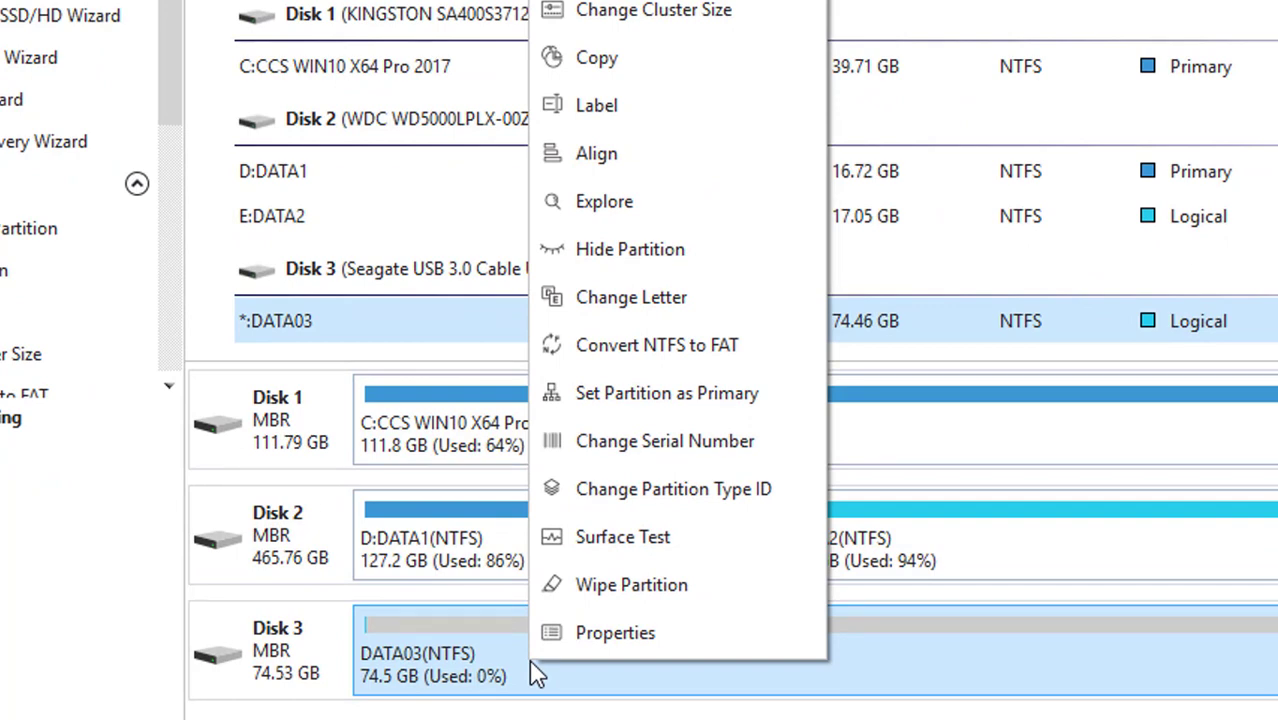
click(455, 676)
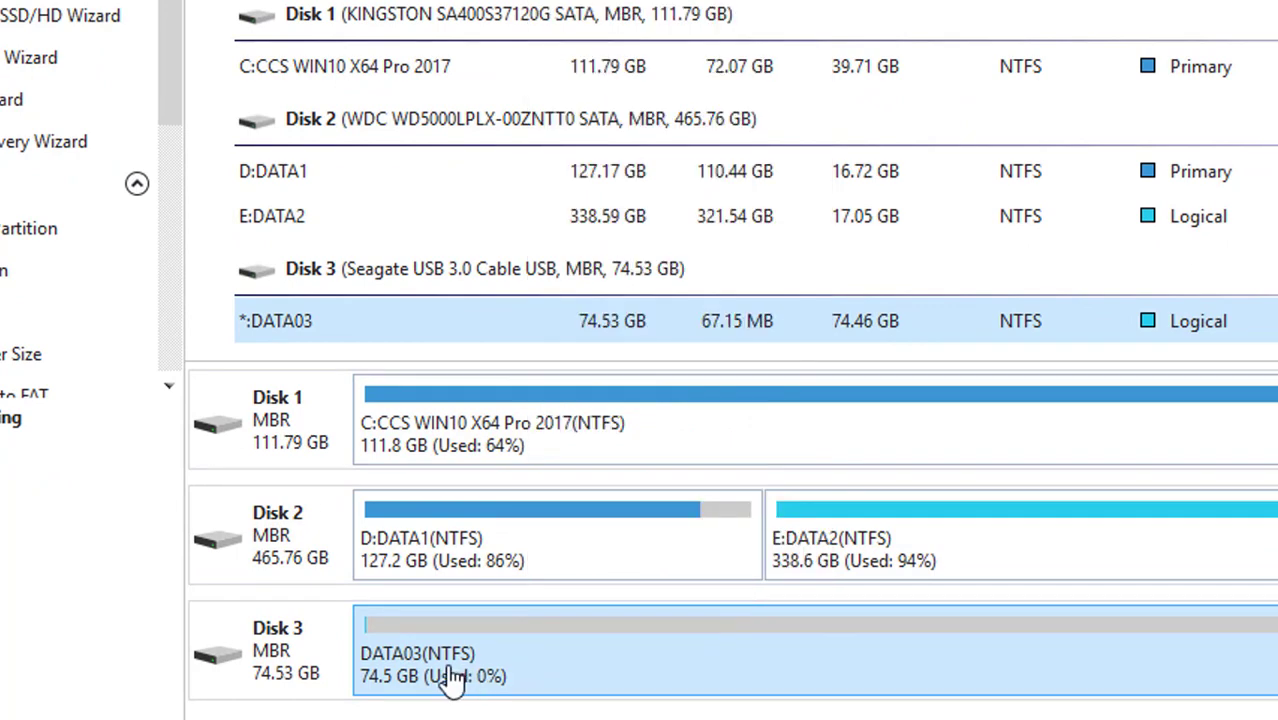
right_click(455, 676)
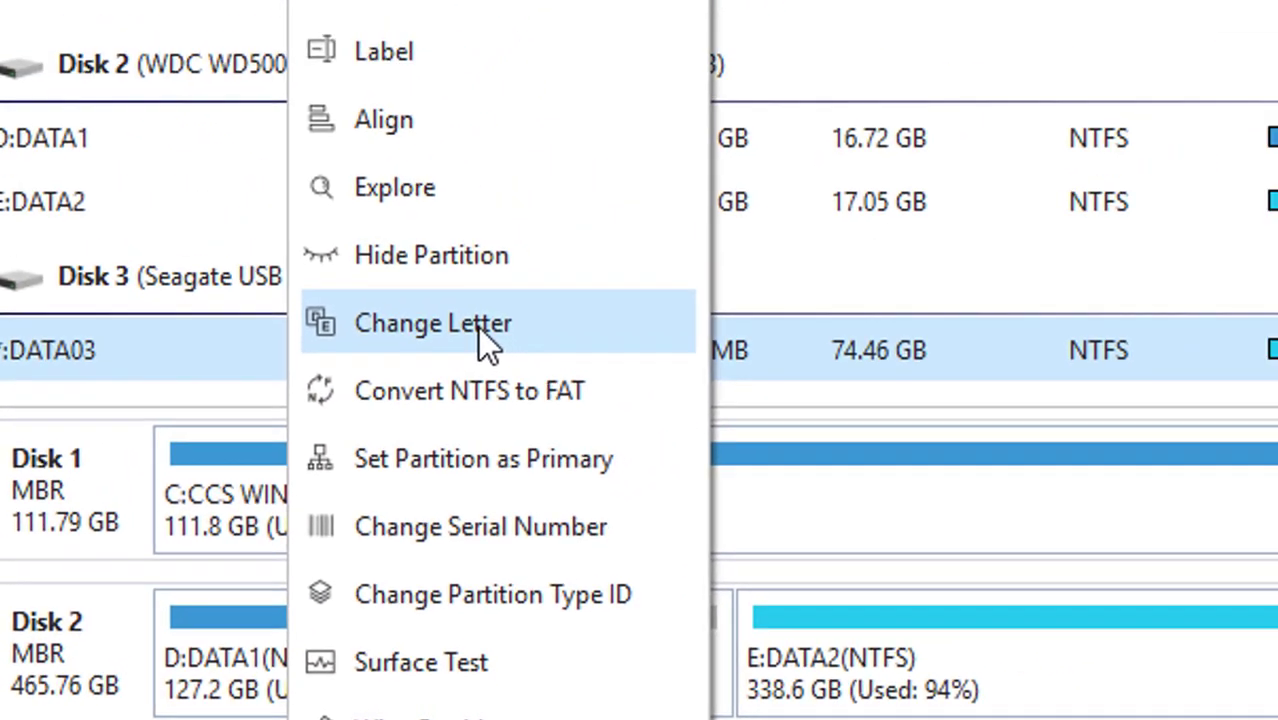
click(590, 236)
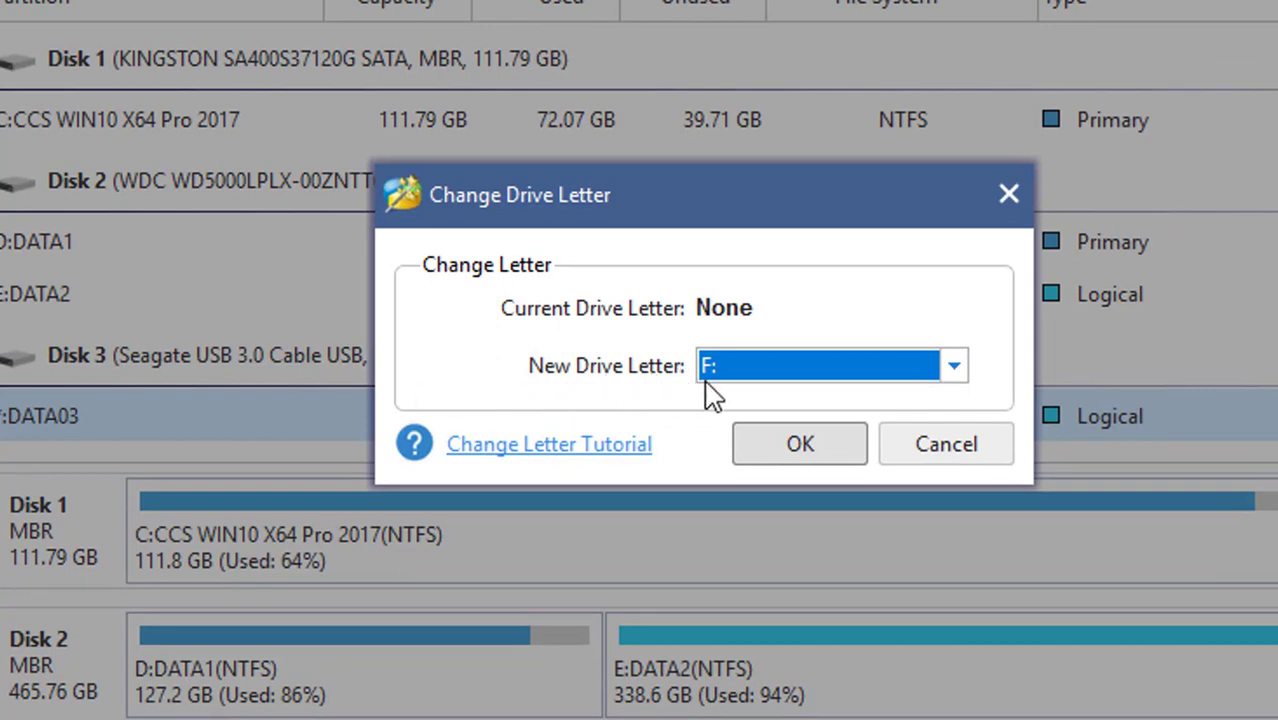
click(809, 450)
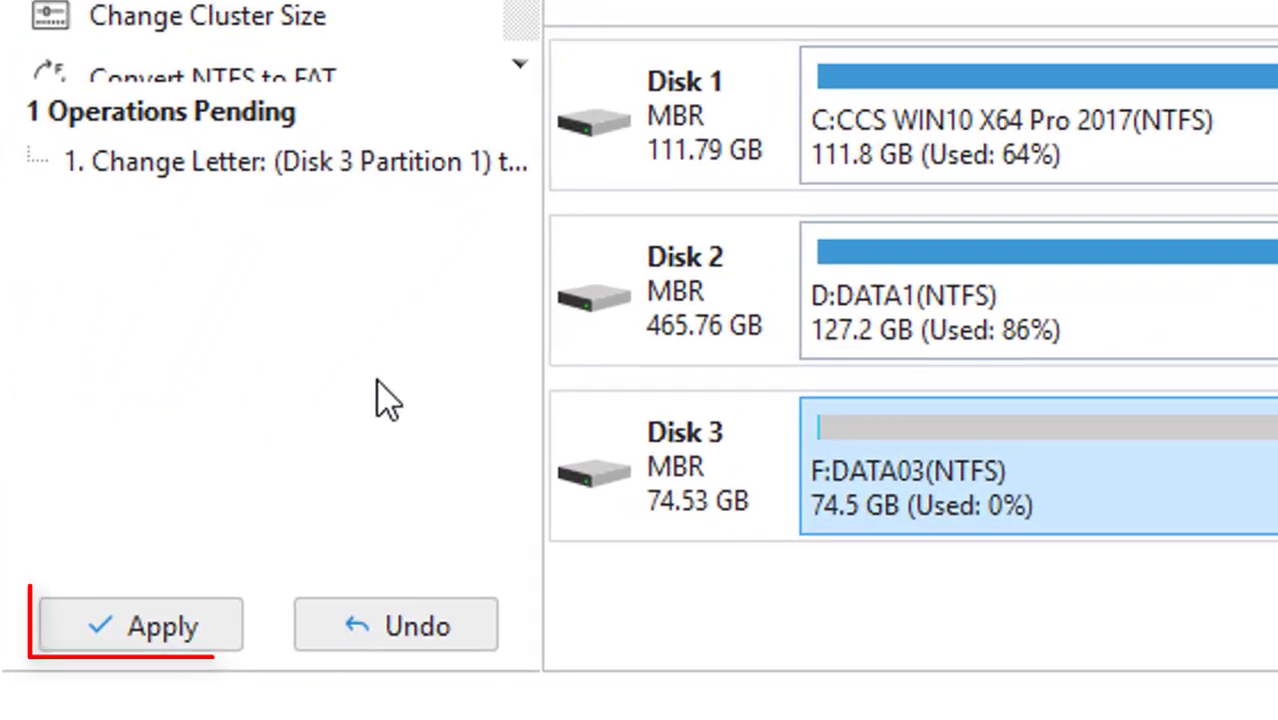
- Apply the pending drive letter change for Disk 3 Partition 1 and close the completion message
click(148, 625)
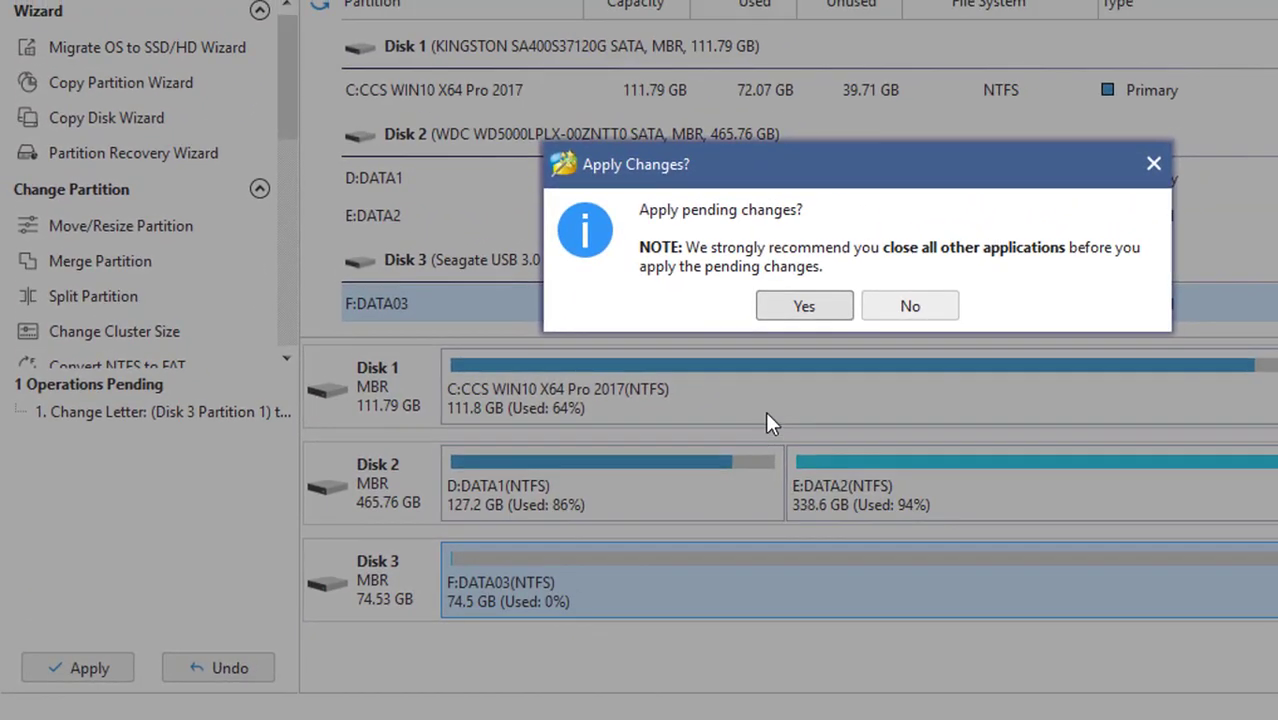
click(805, 308)
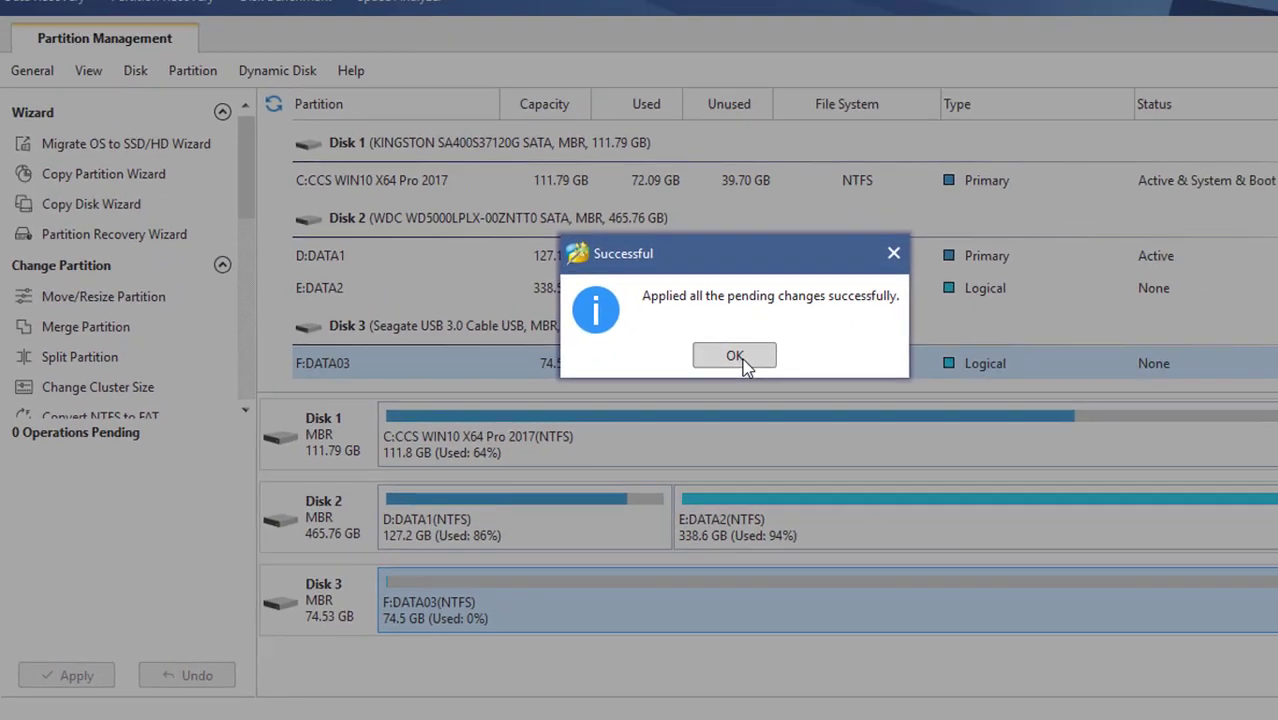
click(860, 297)
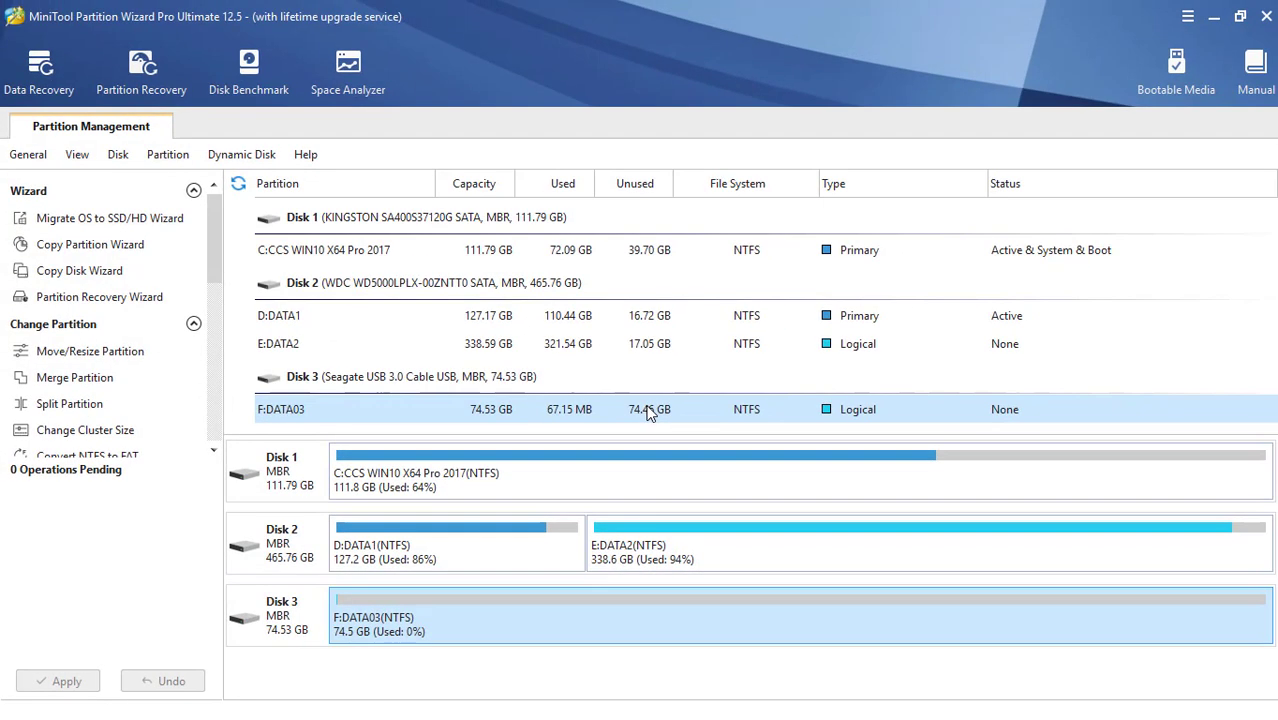
- Minimize the partition manager, open This PC to check the contents of drive DATA03 (F:), and minimize that window
click(1213, 16)
double_click(38, 40)
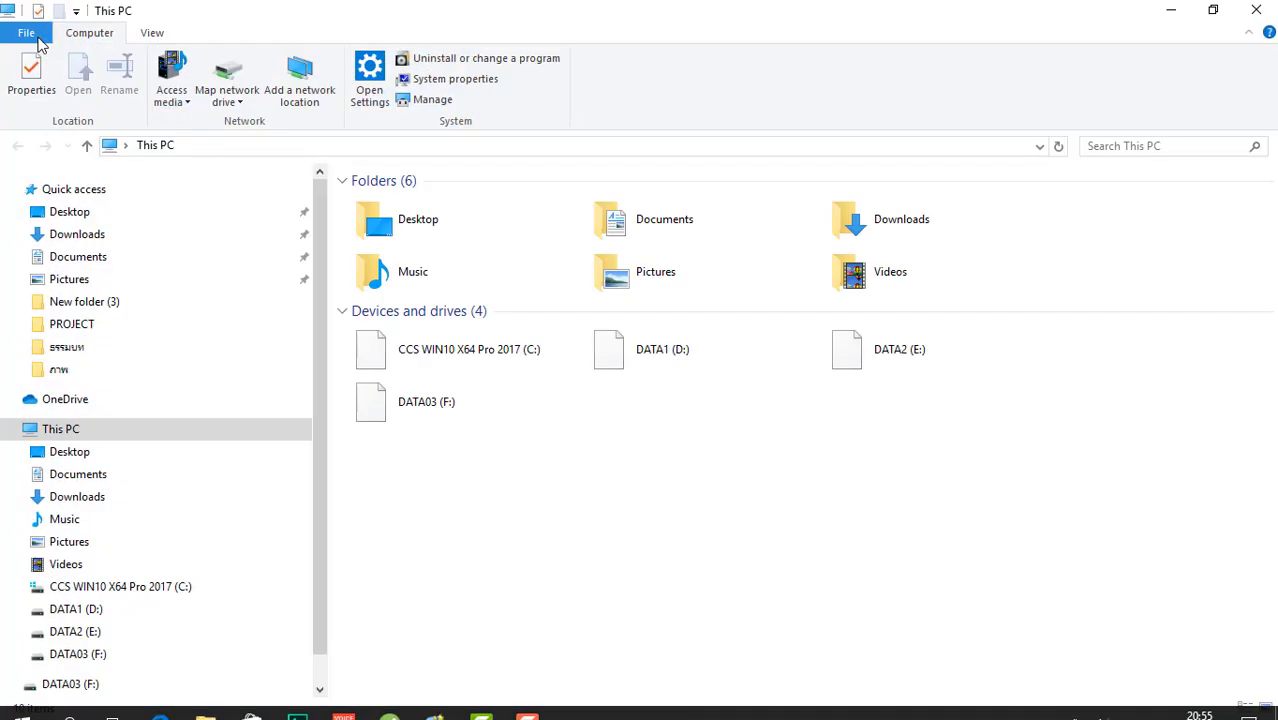
click(100, 655)
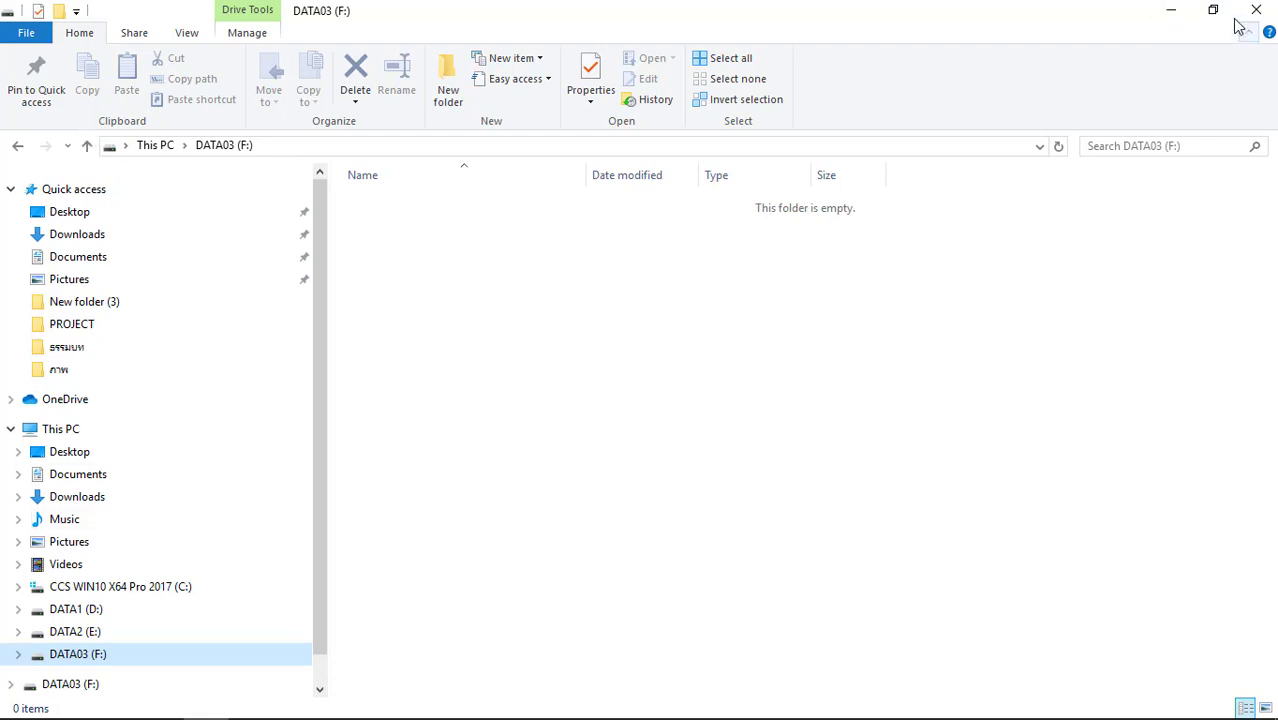
click(1171, 10)
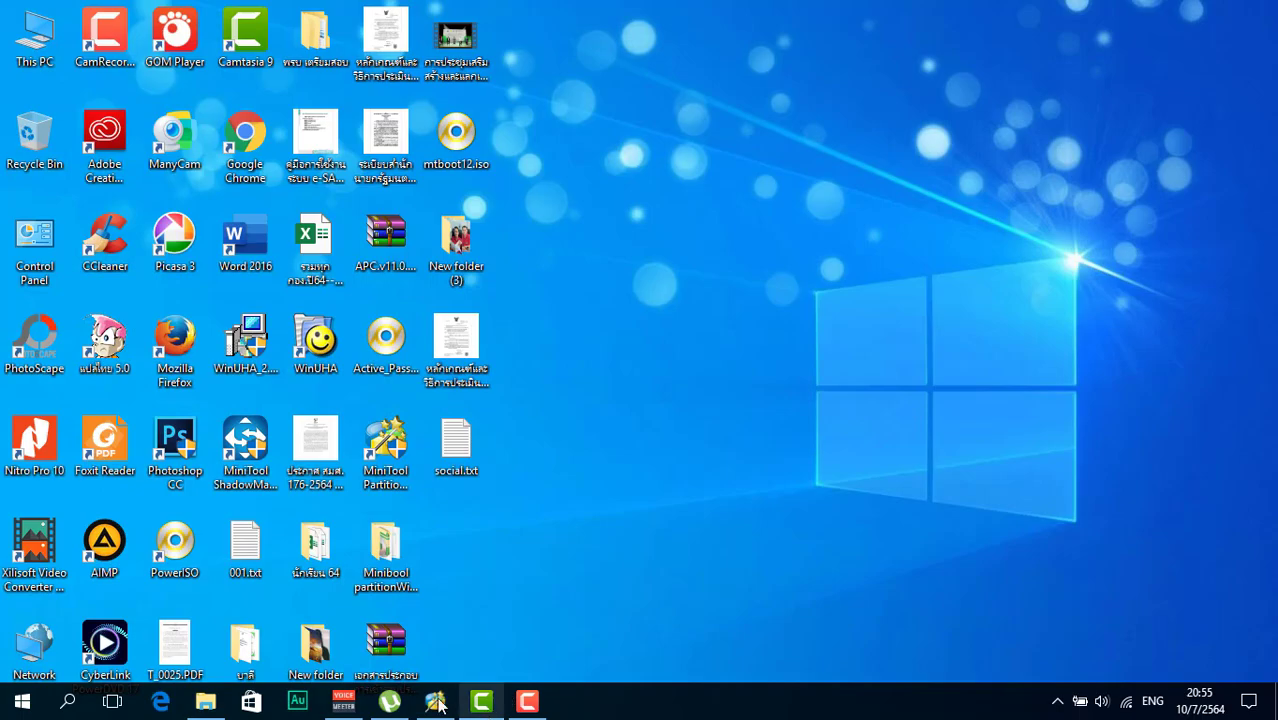
- Switch back to MiniTool Partition Wizard and review the operations available for the F:DATA03 partition on Disk 3
click(438, 704)
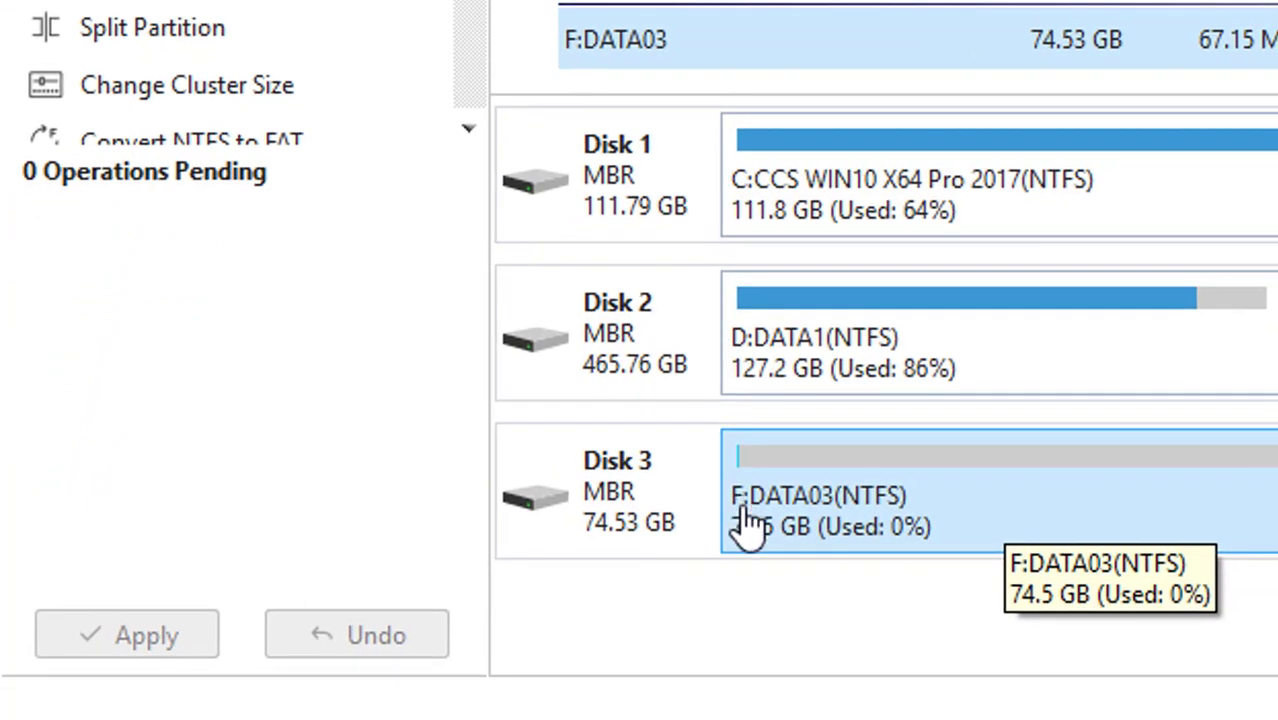
right_click(1027, 520)
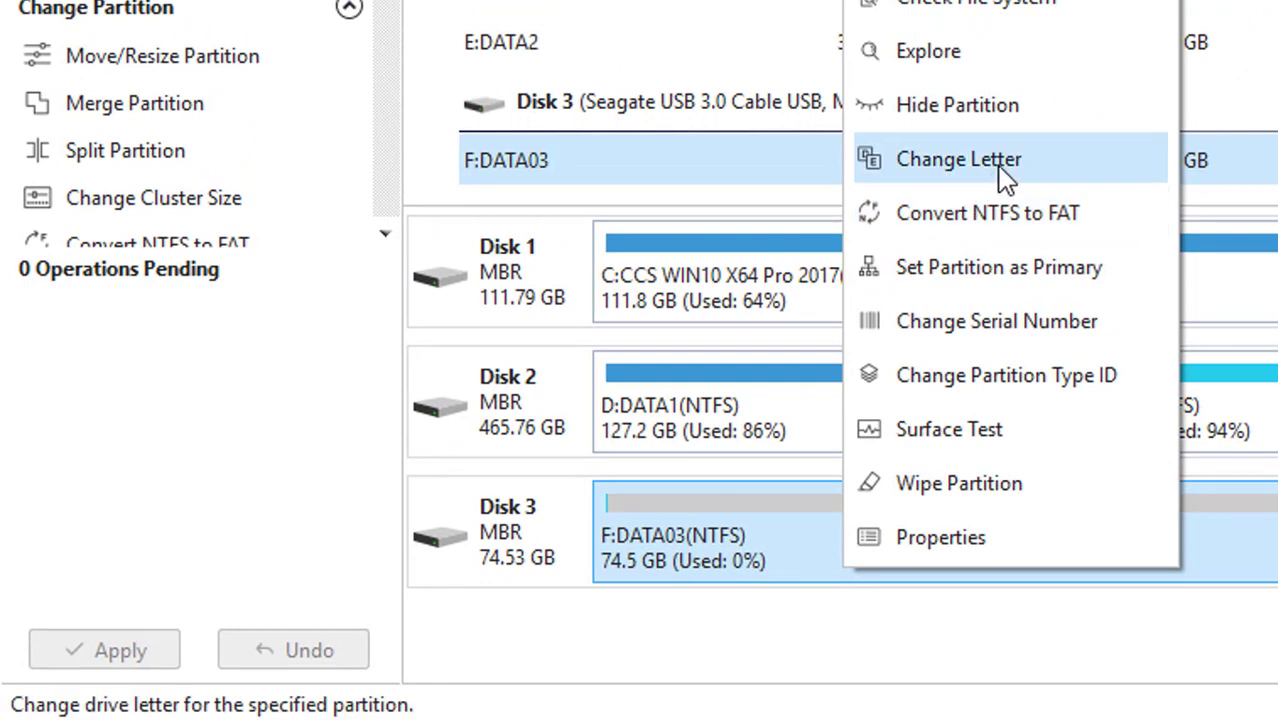
click(1238, 561)
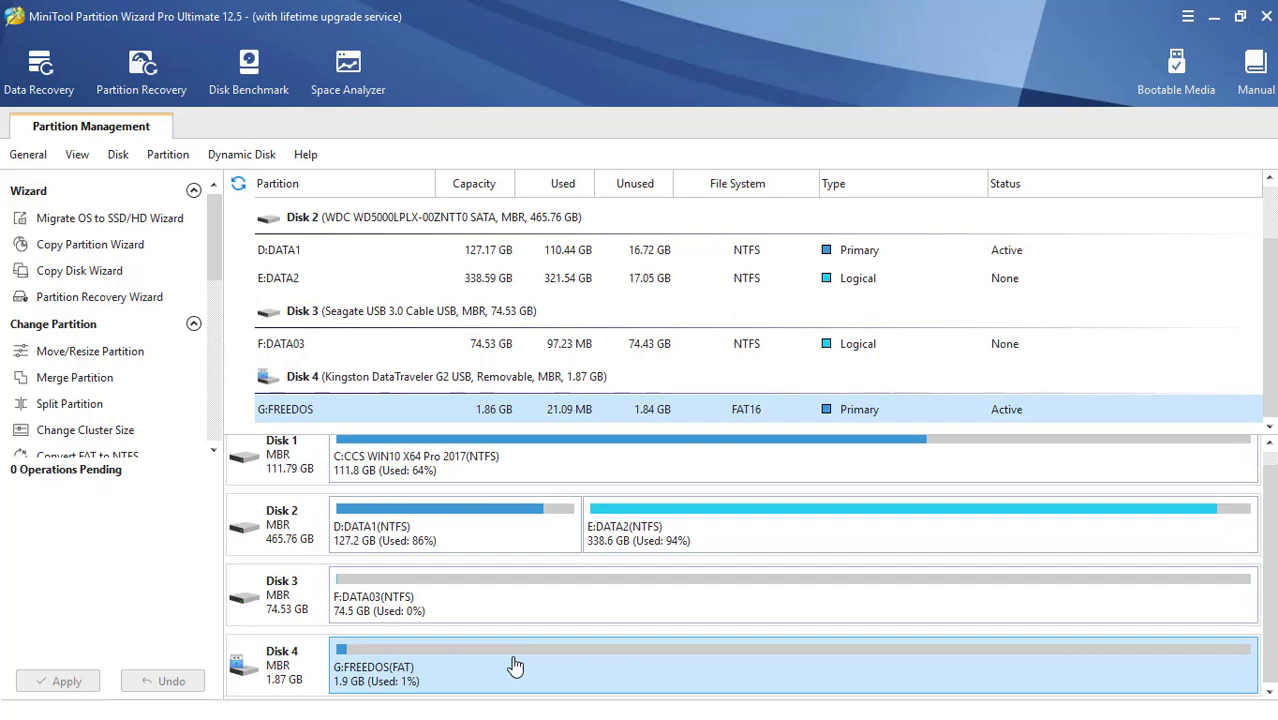
right_click(515, 666)
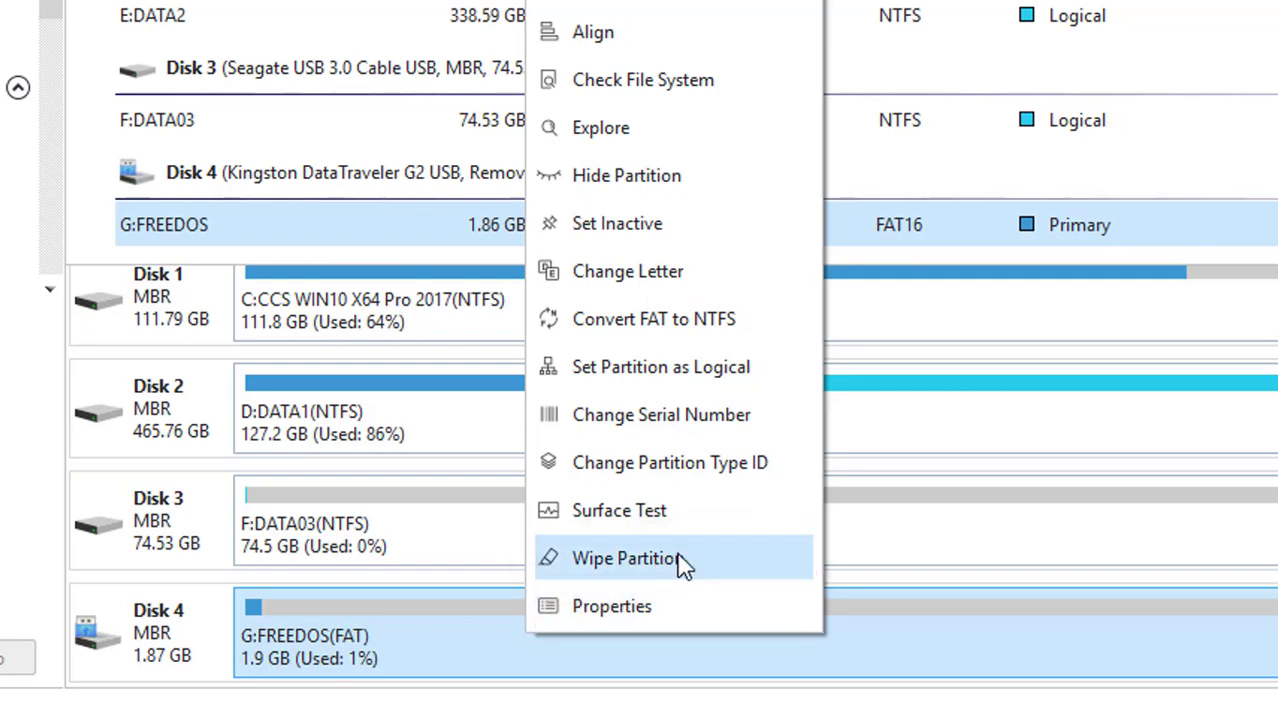
click(390, 625)
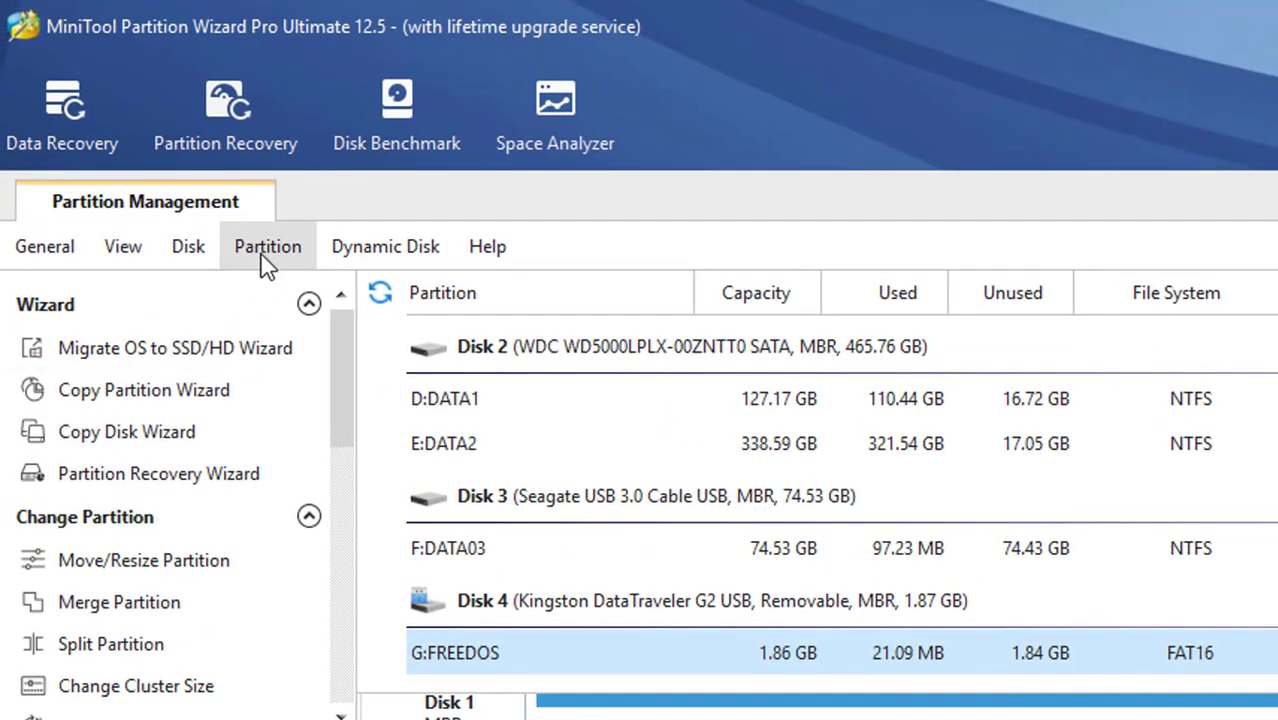
click(269, 255)
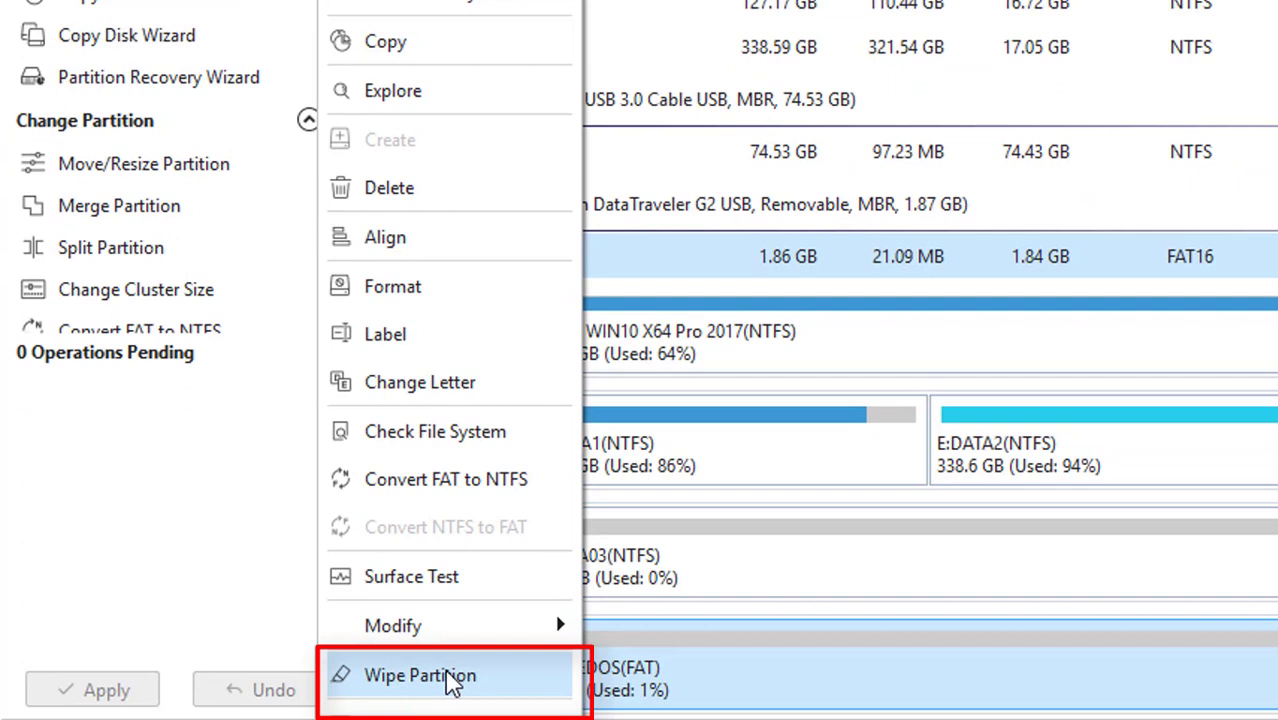
click(678, 690)
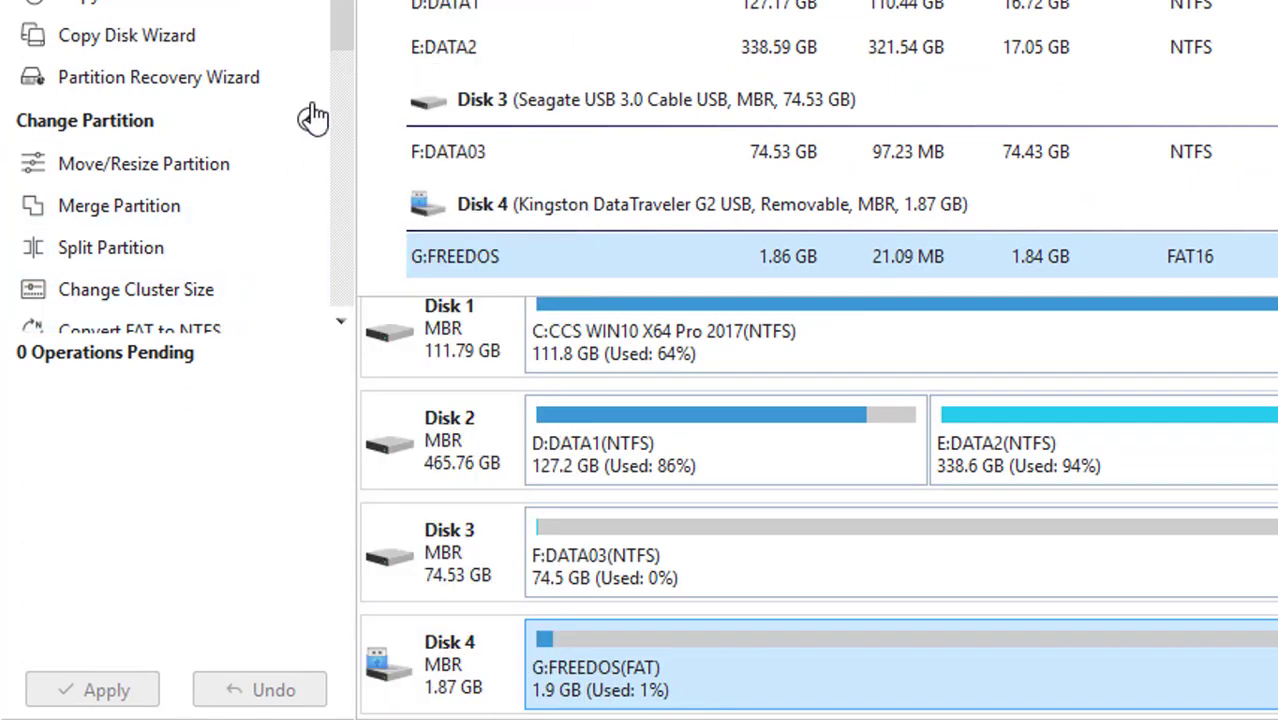
- Queue a wipe of the G:FREEDOS partition on Disk 4 using the Fill Sectors with Zero method
drag(340, 44, 362, 120)
scroll(334, 200, down, 1)
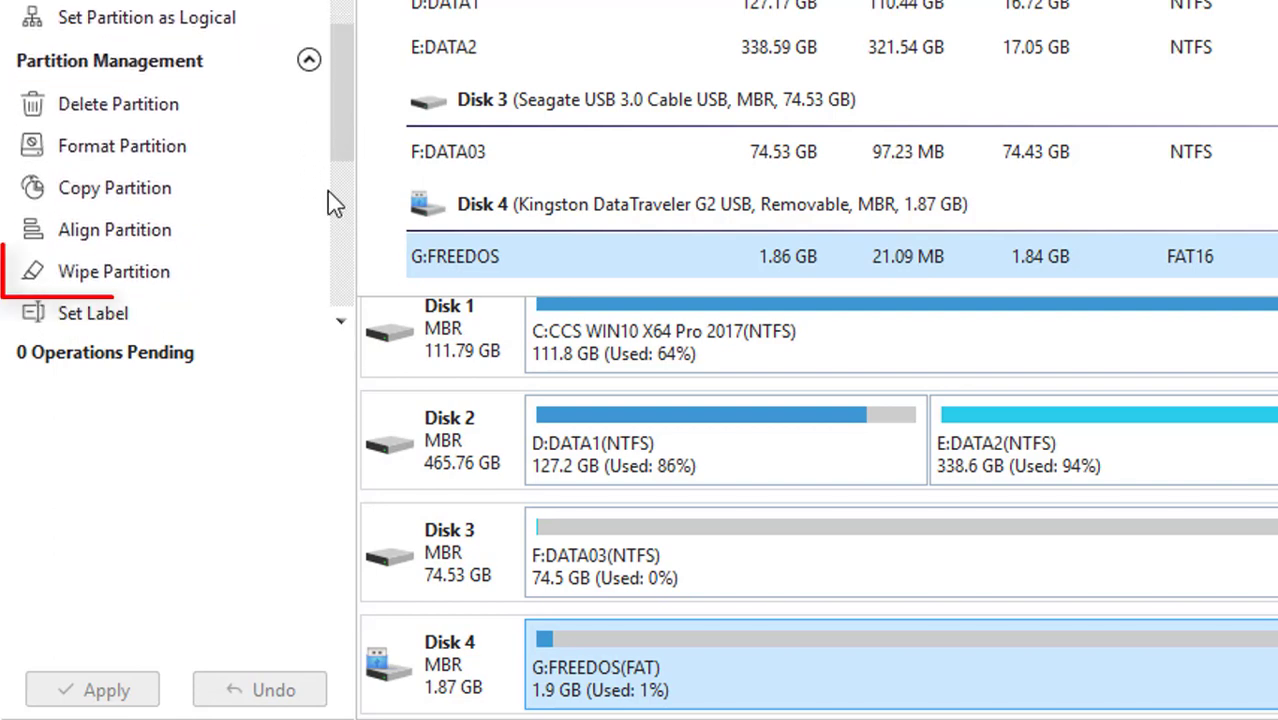
click(113, 283)
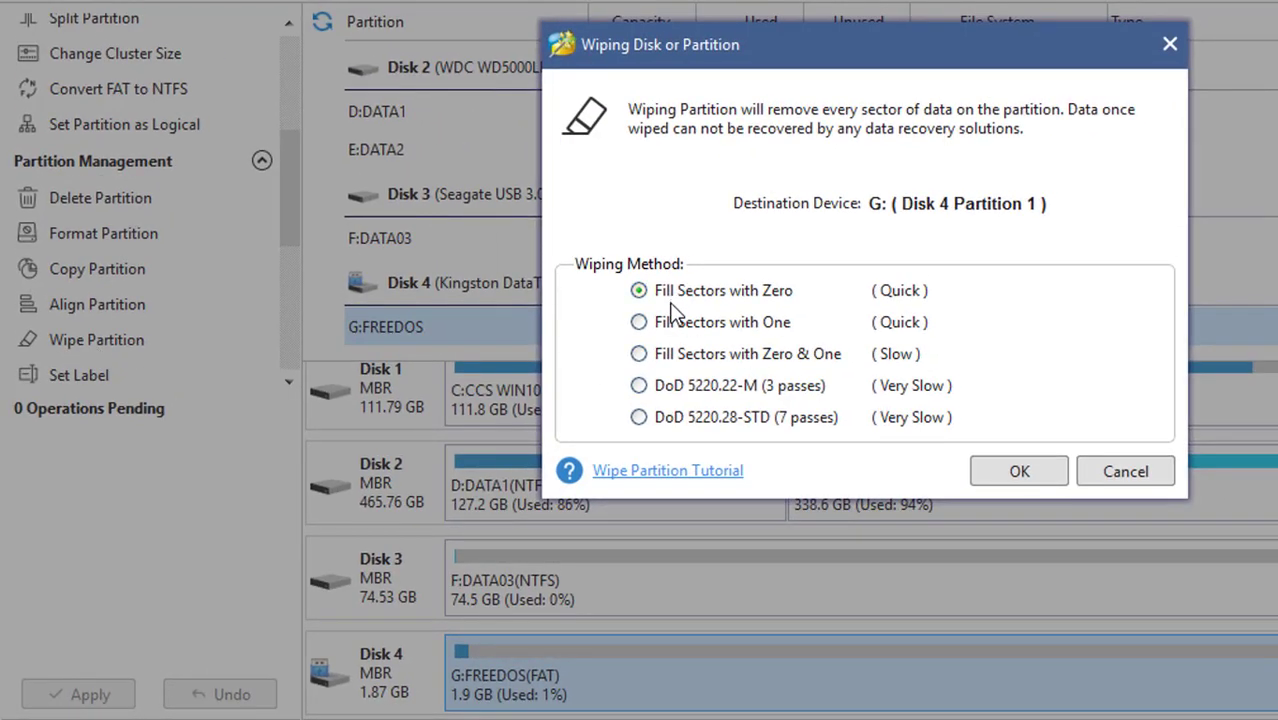
click(1009, 472)
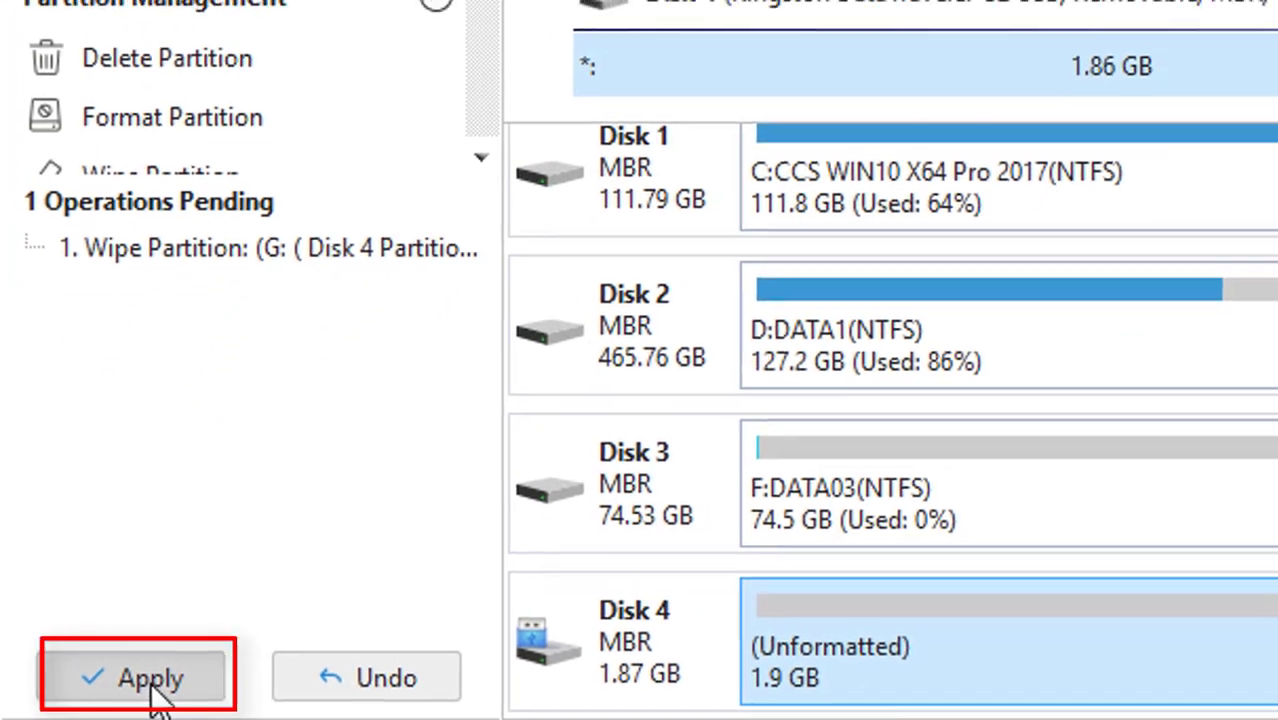
- Apply the pending wipe of Disk 4 Partition 1 and close the completion message
click(155, 680)
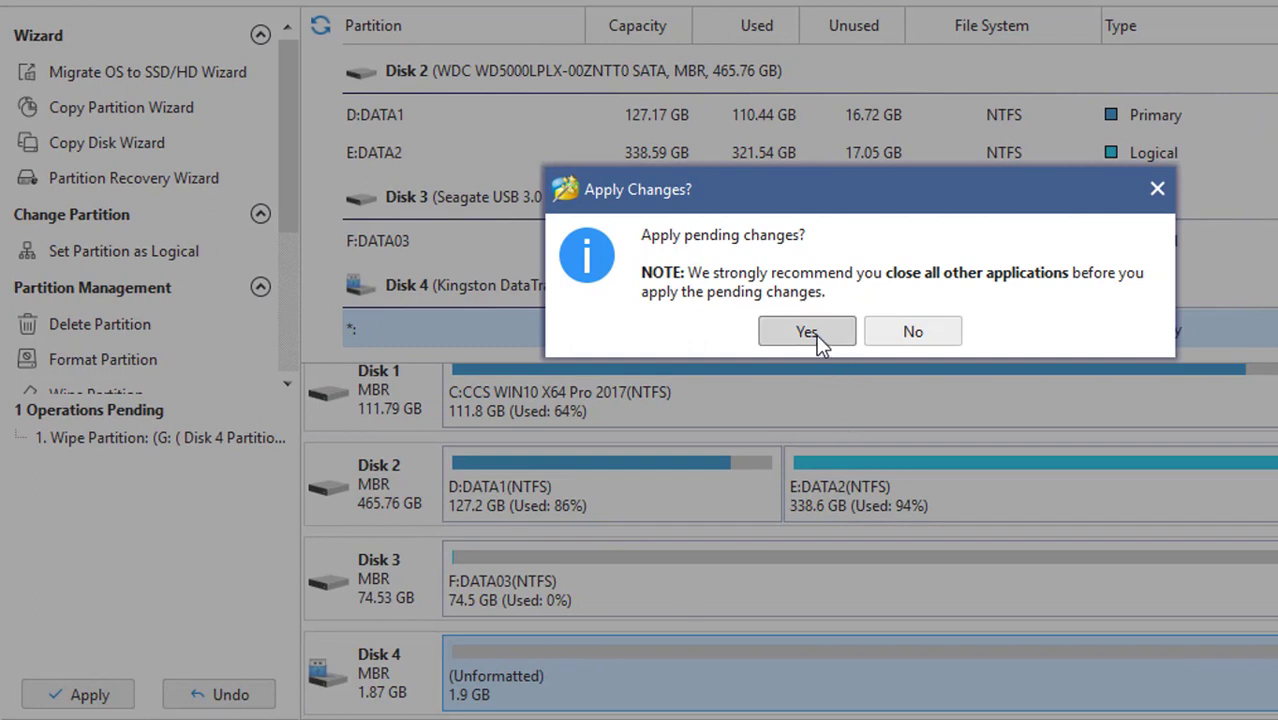
click(812, 333)
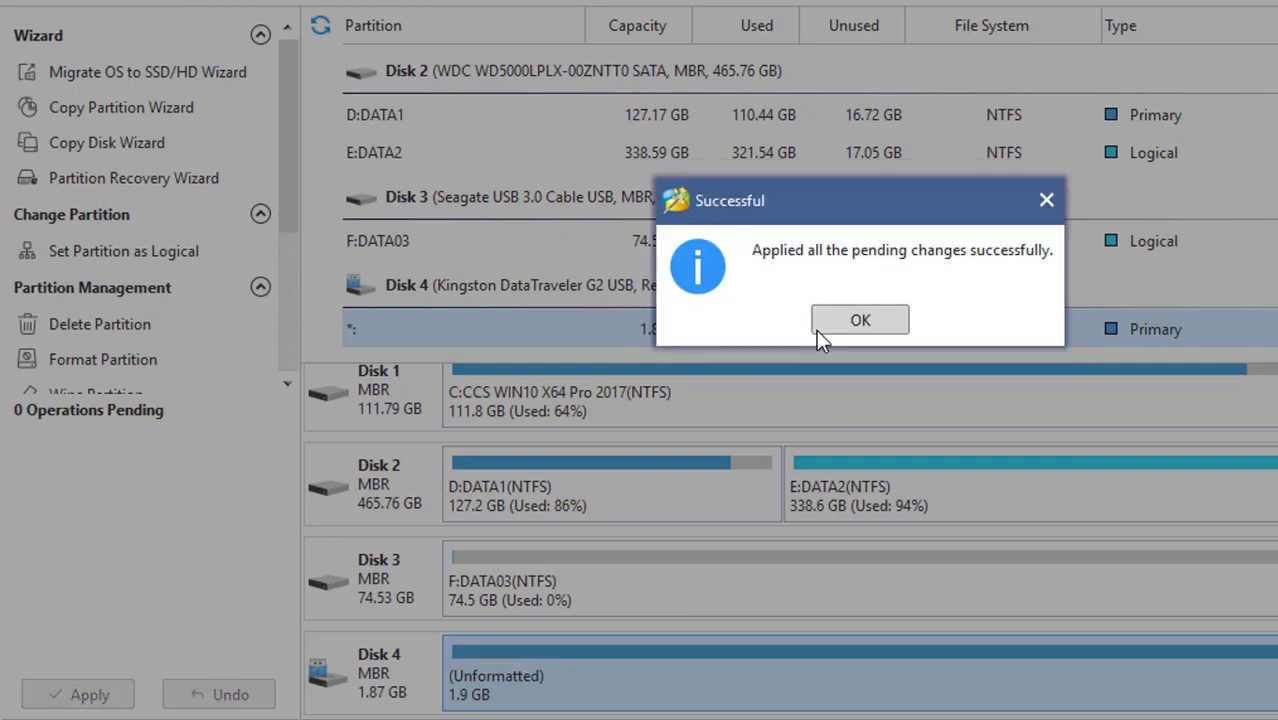
click(840, 327)
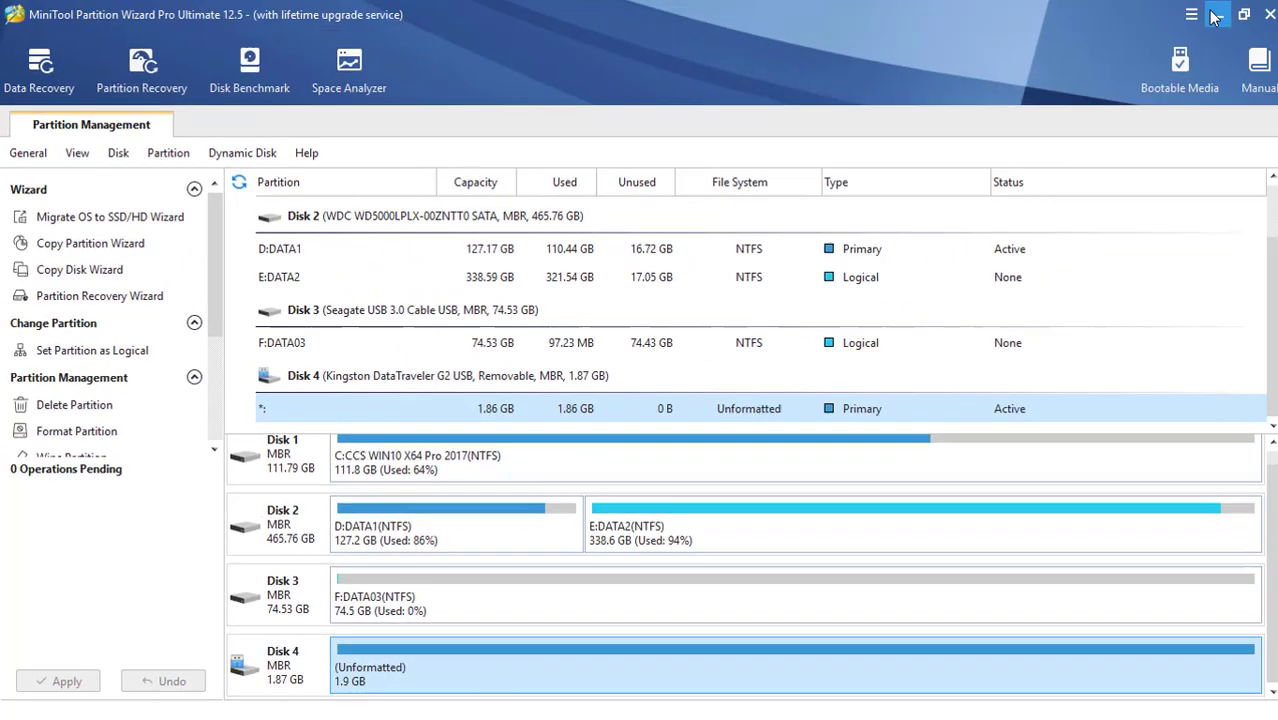
- Minimize the partition manager, check the drive list in This PC for the wiped USB drive, view DATA03 (F:), and close the window
click(1210, 20)
double_click(34, 38)
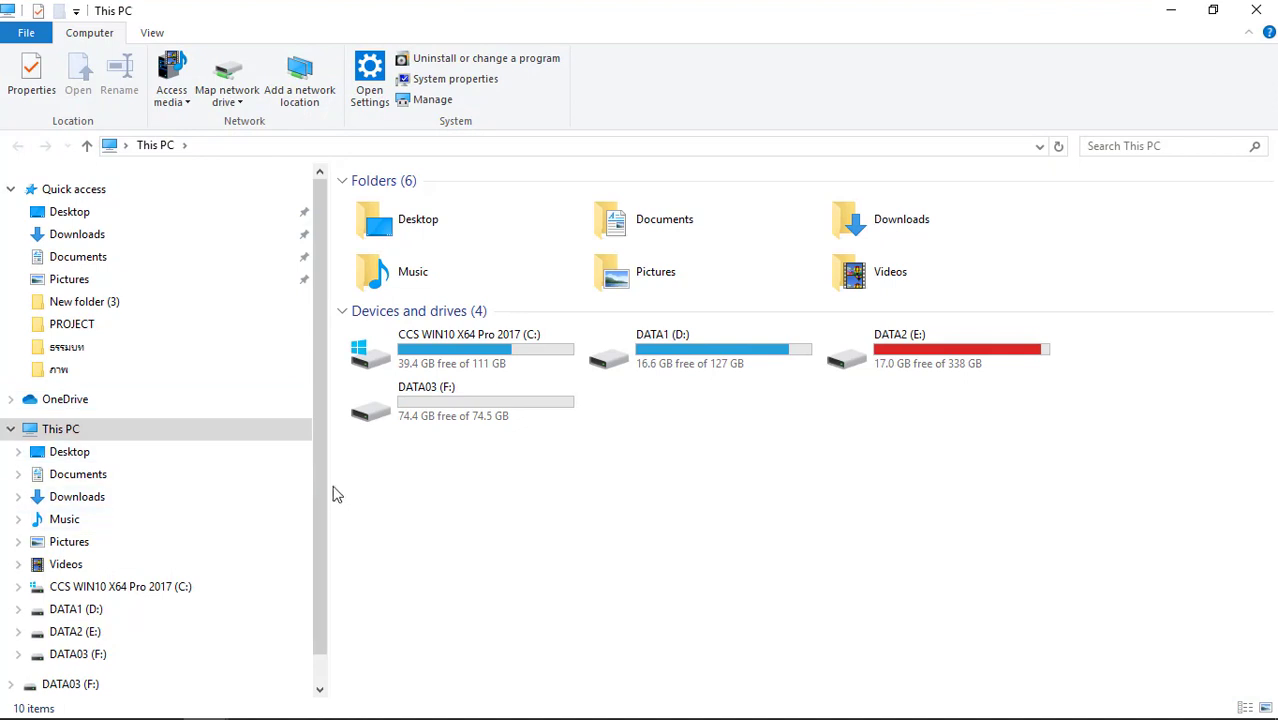
scroll(319, 485, down, 1)
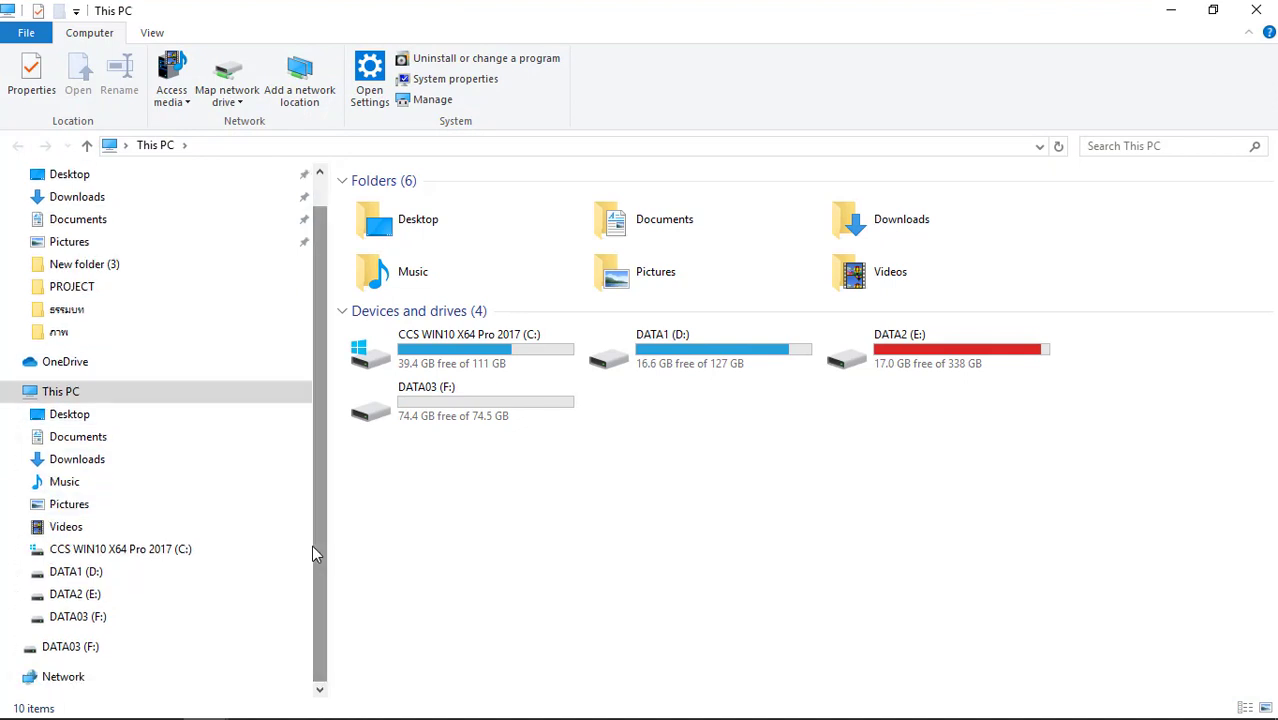
click(97, 620)
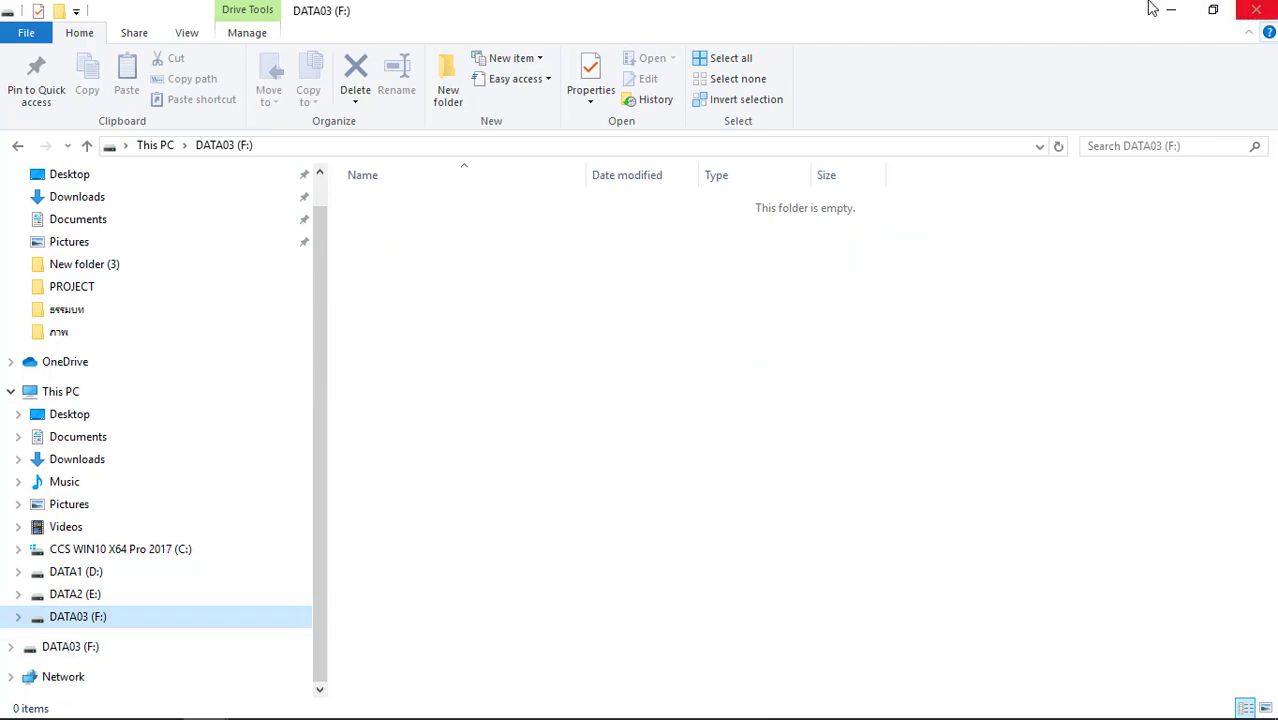
click(1257, 17)
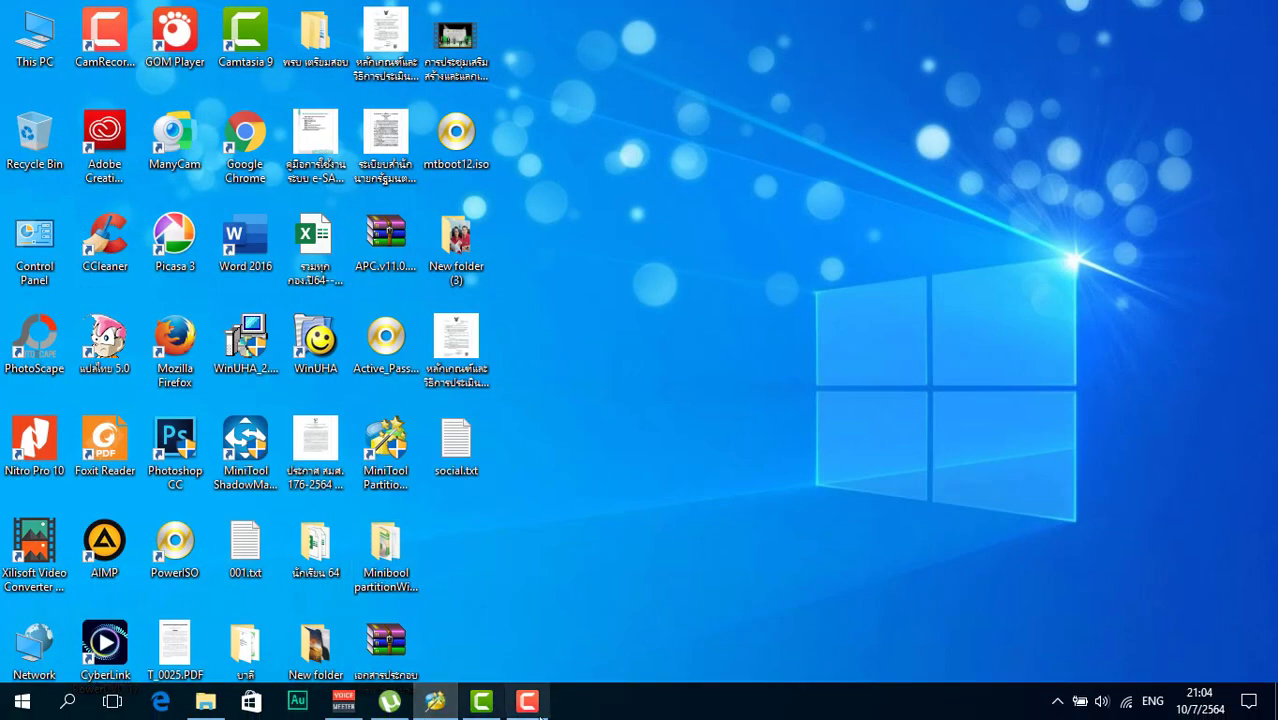
- Switch back to MiniTool Partition Wizard and queue a format of the Disk 4 partition as NTFS, default cluster size, label 00123
click(438, 702)
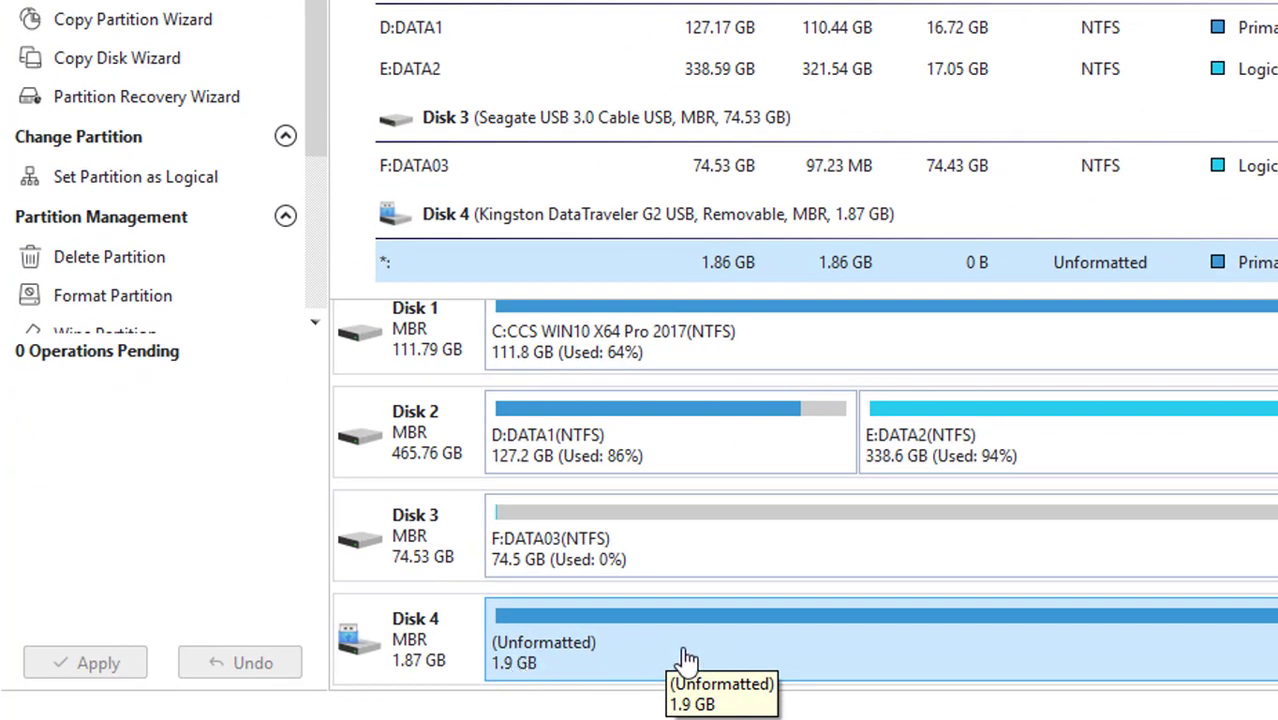
right_click(686, 656)
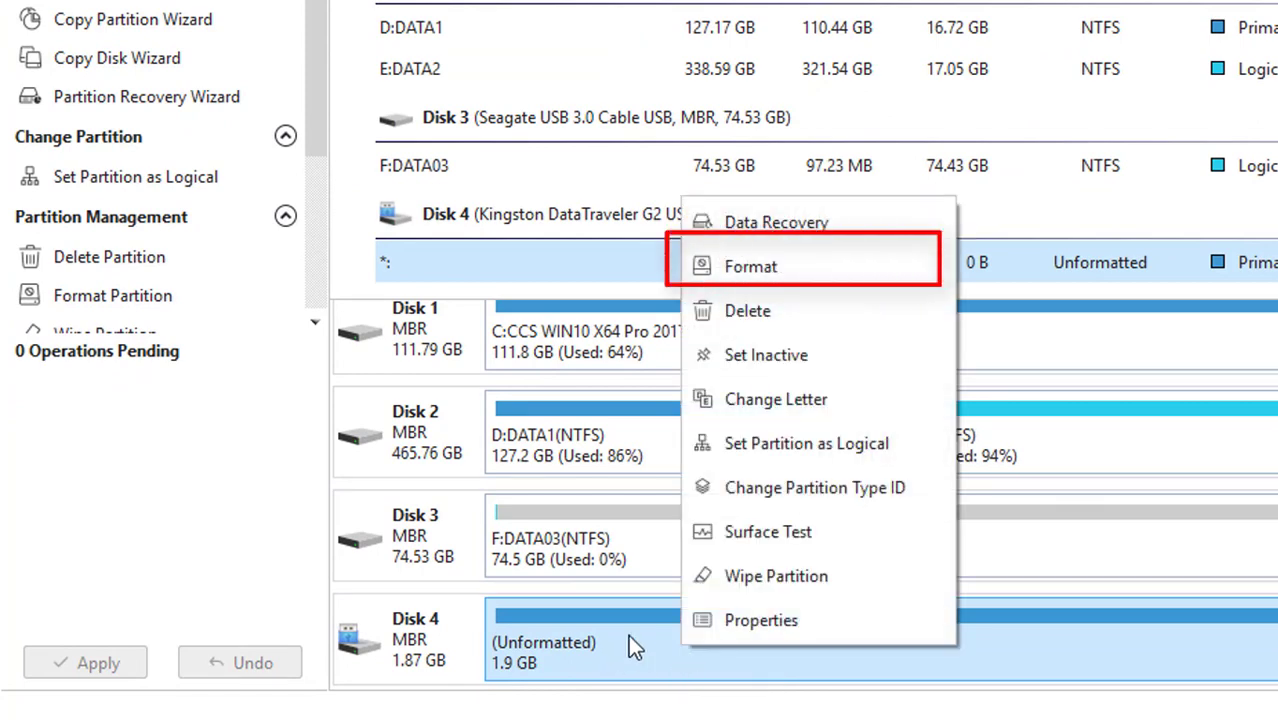
click(758, 266)
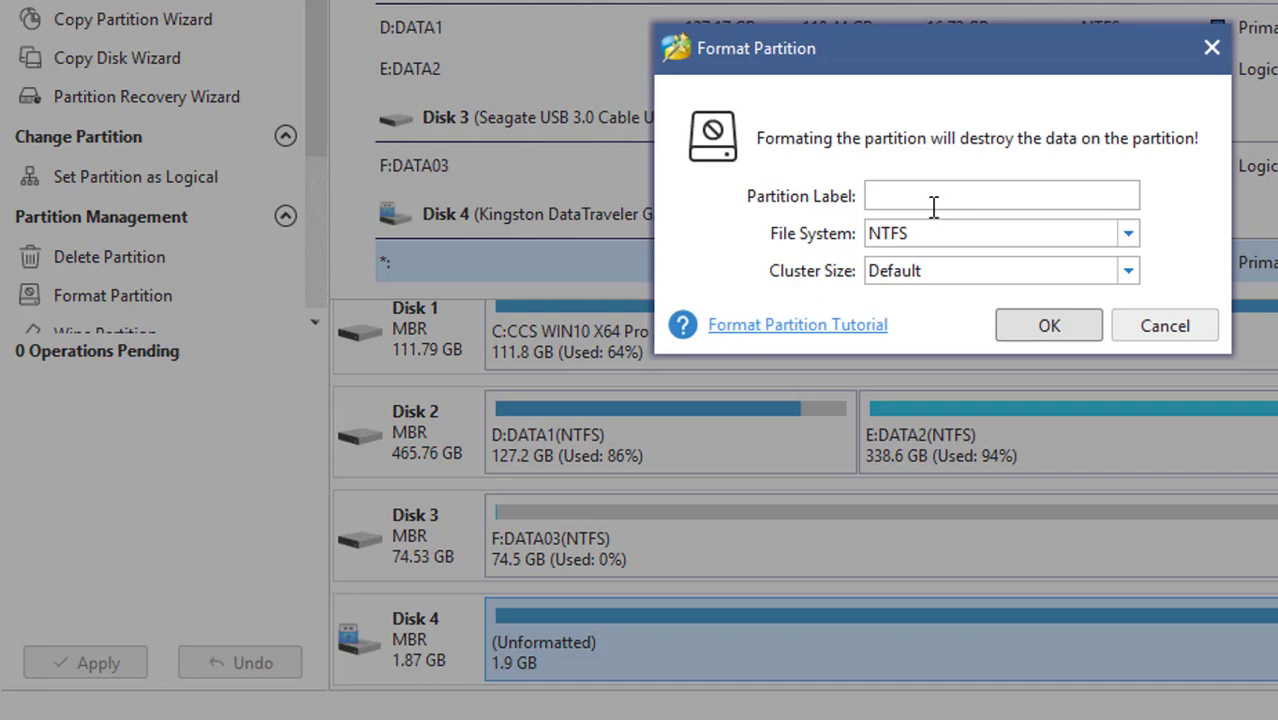
text(00123)
click(1049, 328)
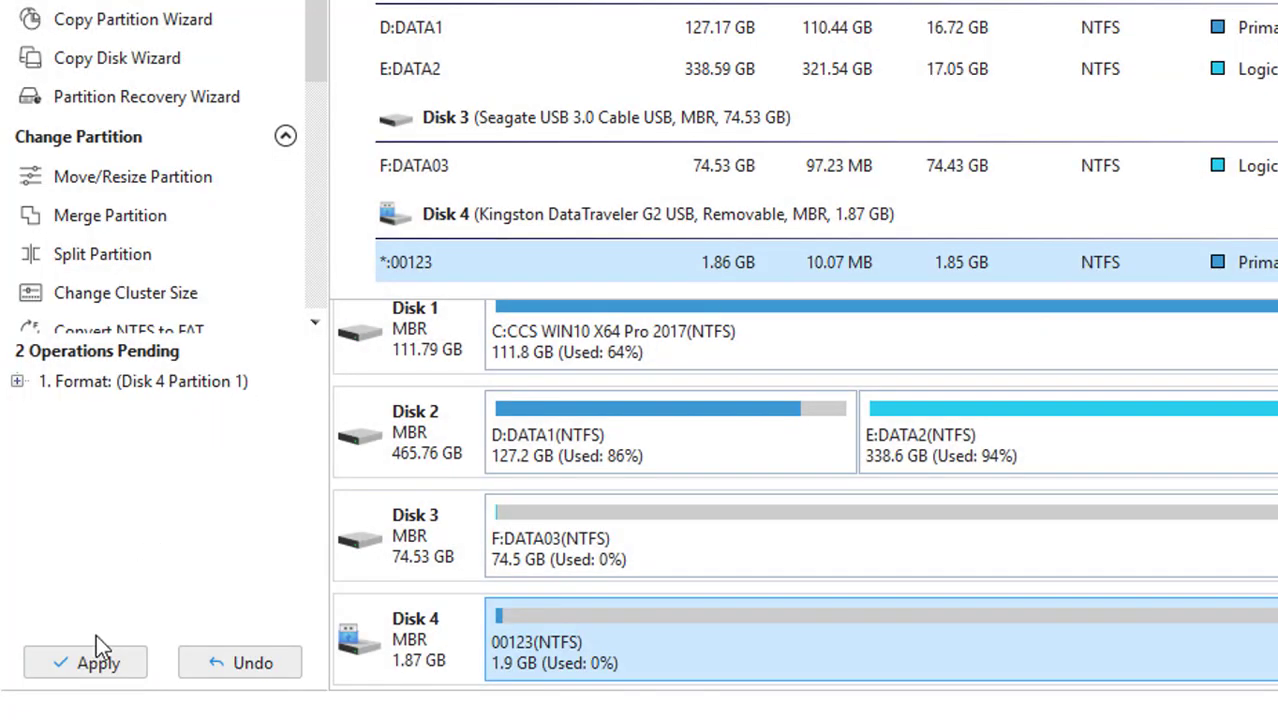
- Apply the pending format of Disk 4 Partition 1 and close the completion message
click(94, 661)
click(900, 267)
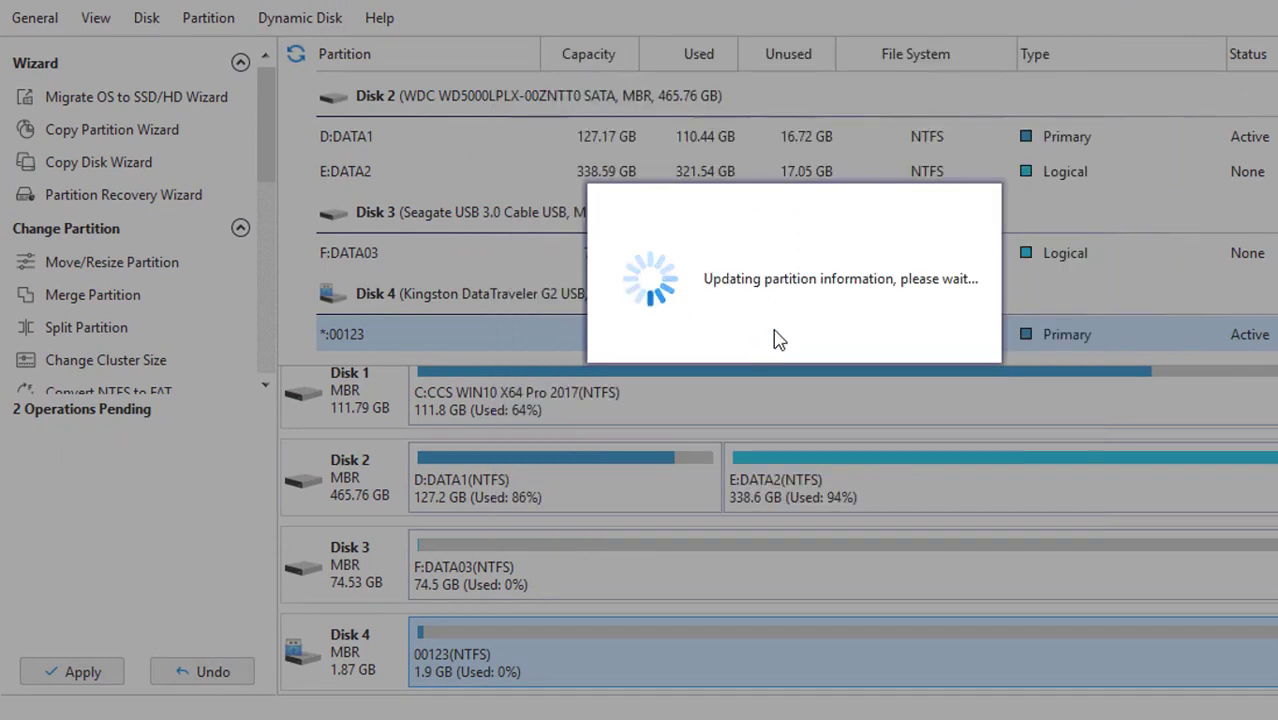
click(787, 330)
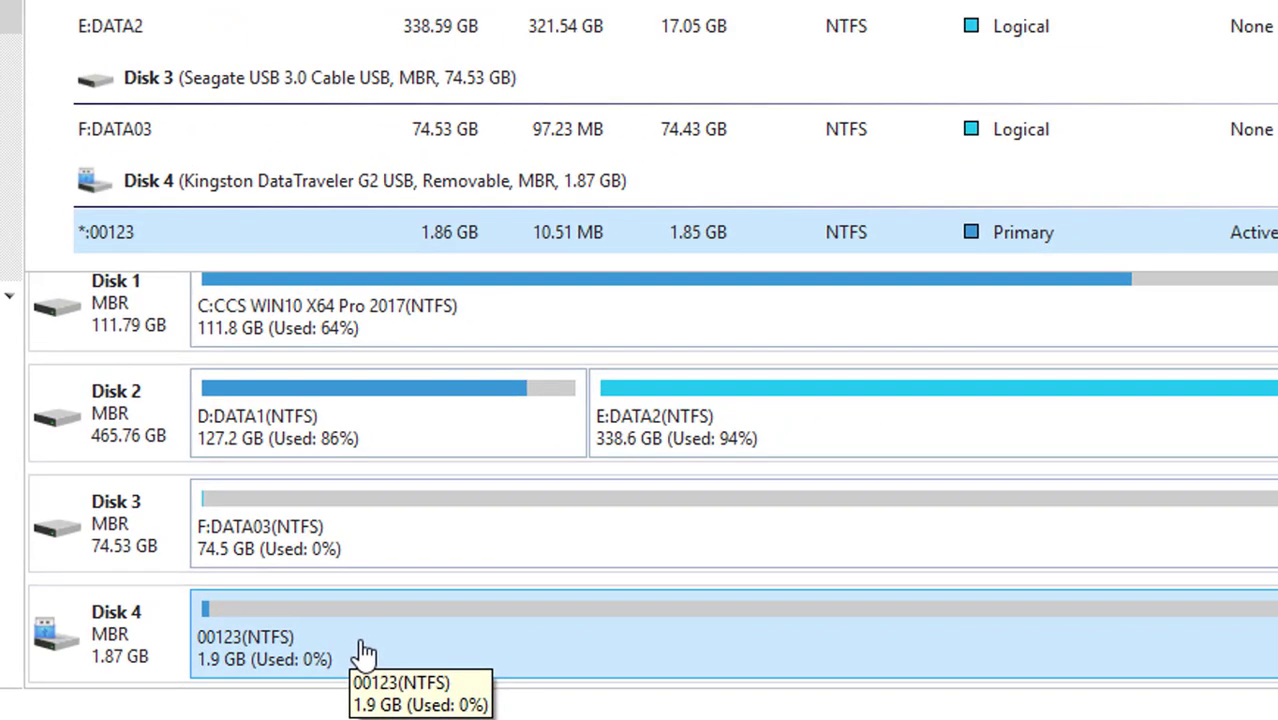
- Queue a drive letter change for the 00123 partition on Disk 4, assigning G:
right_click(755, 562)
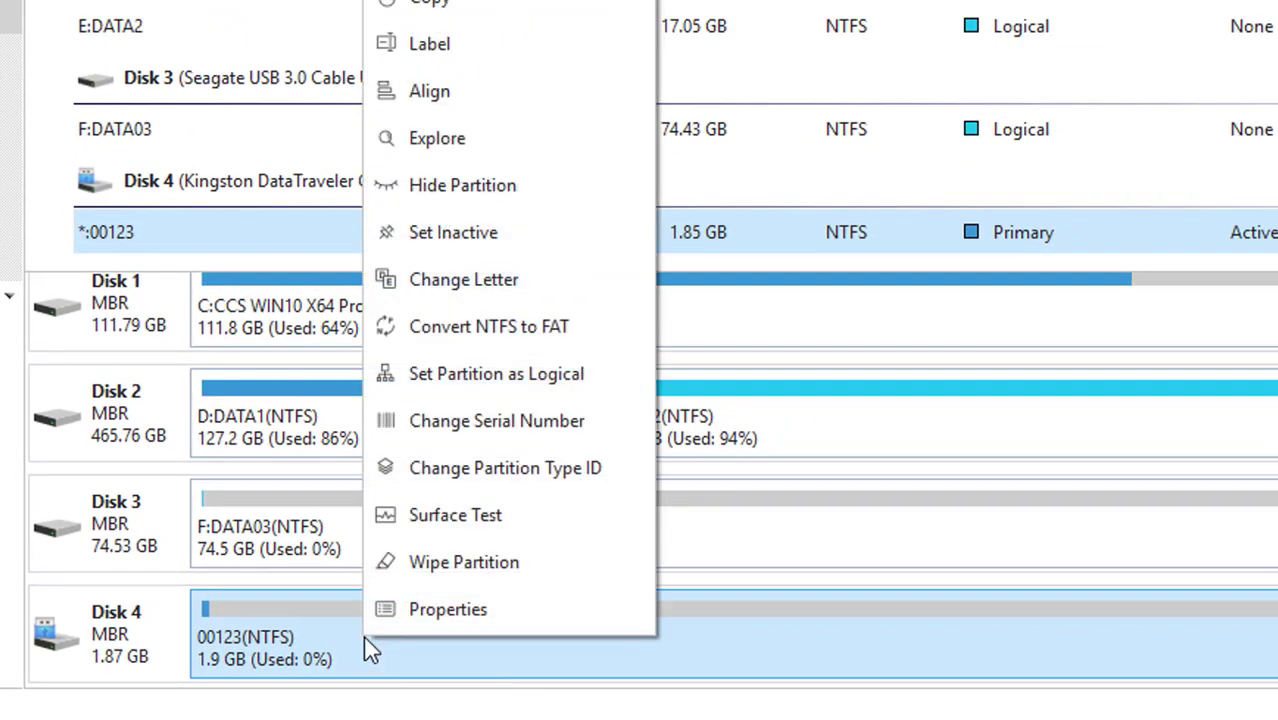
click(507, 280)
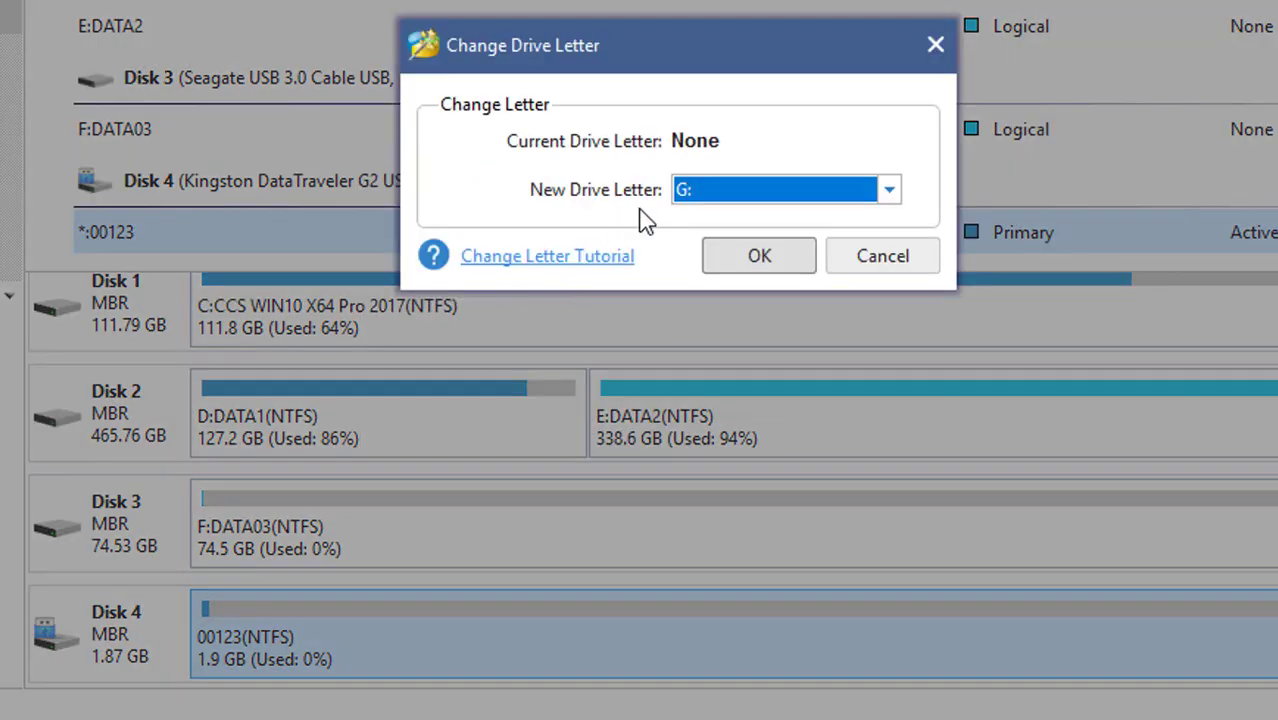
click(891, 190)
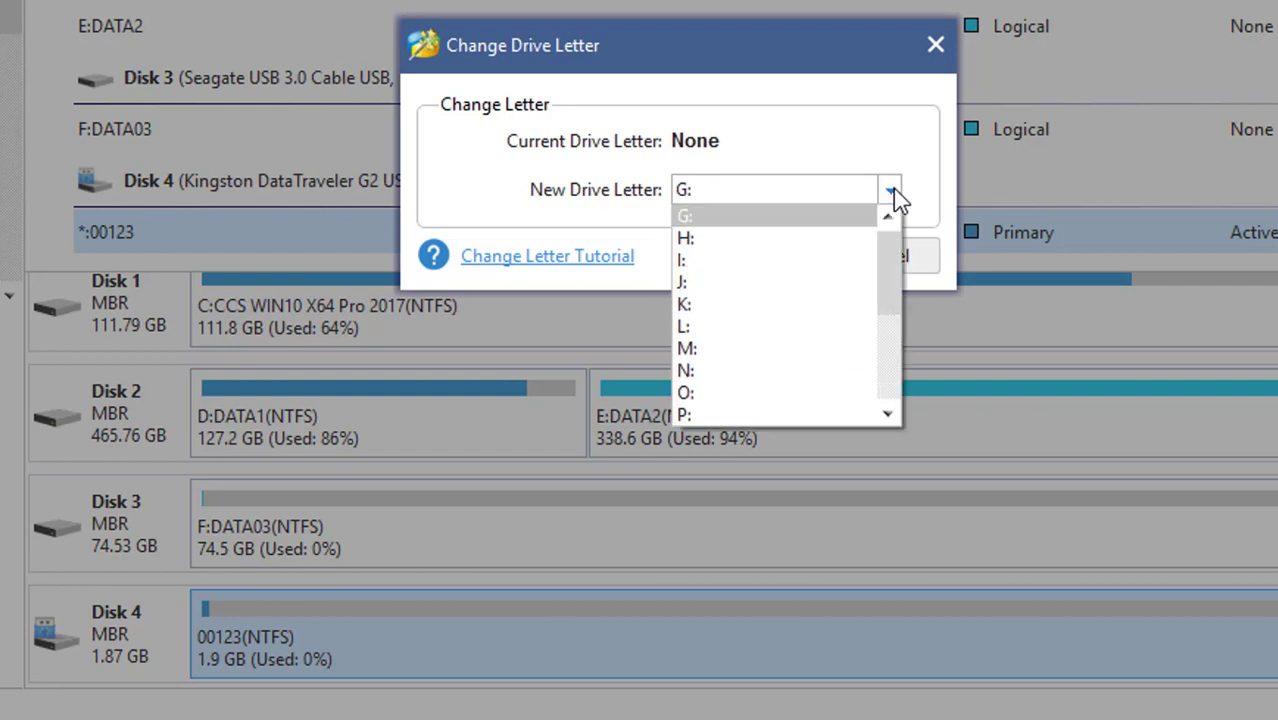
click(891, 190)
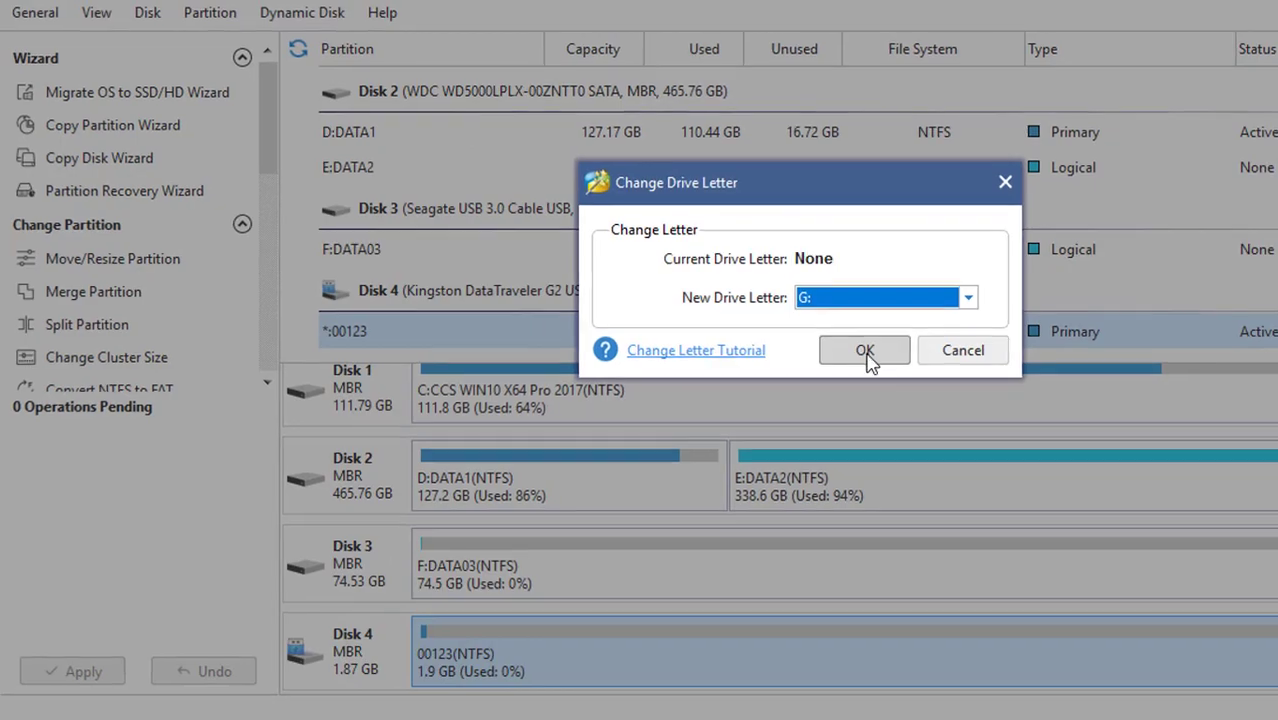
click(759, 256)
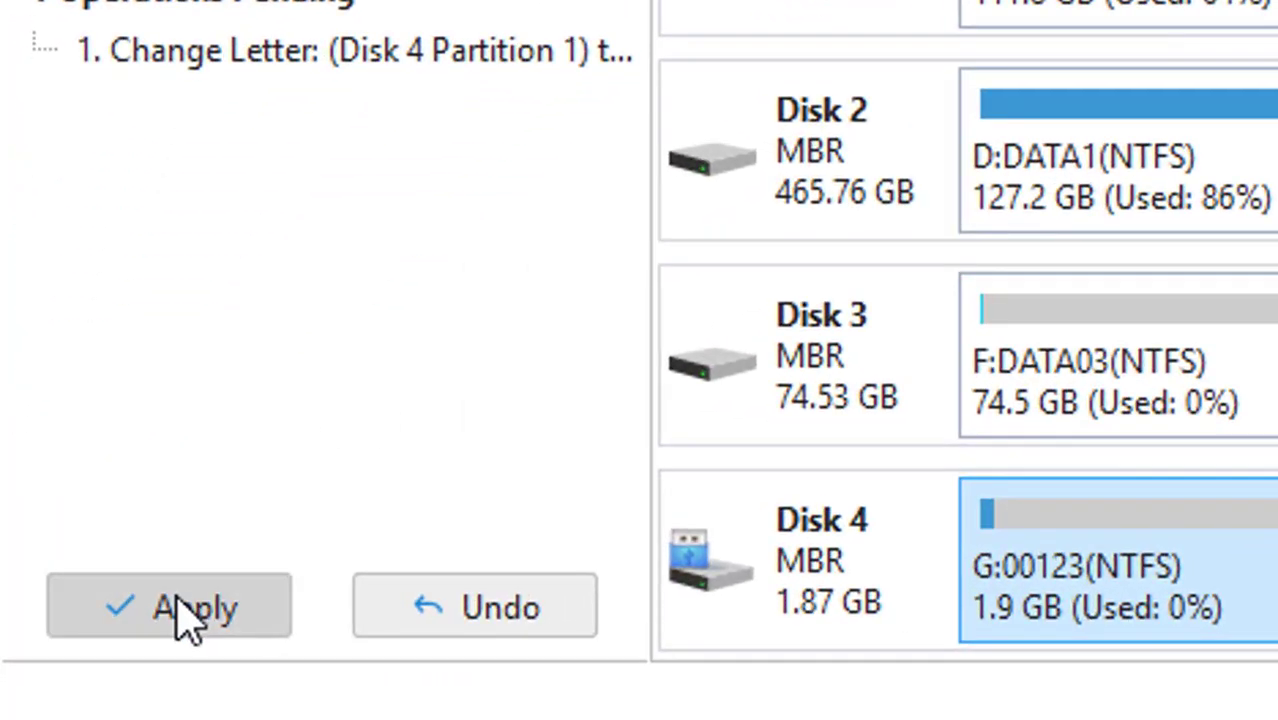
- Apply the pending drive letter change for Disk 4 Partition 1 and close the completion message
click(185, 615)
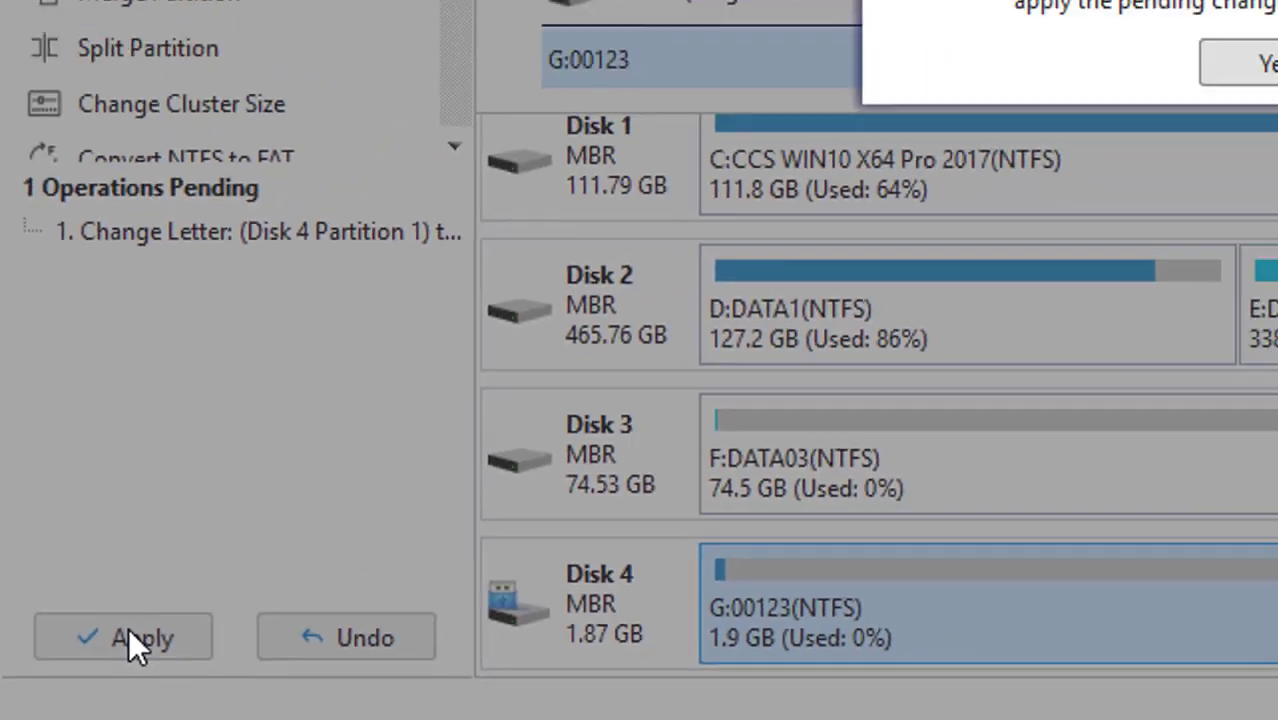
click(816, 308)
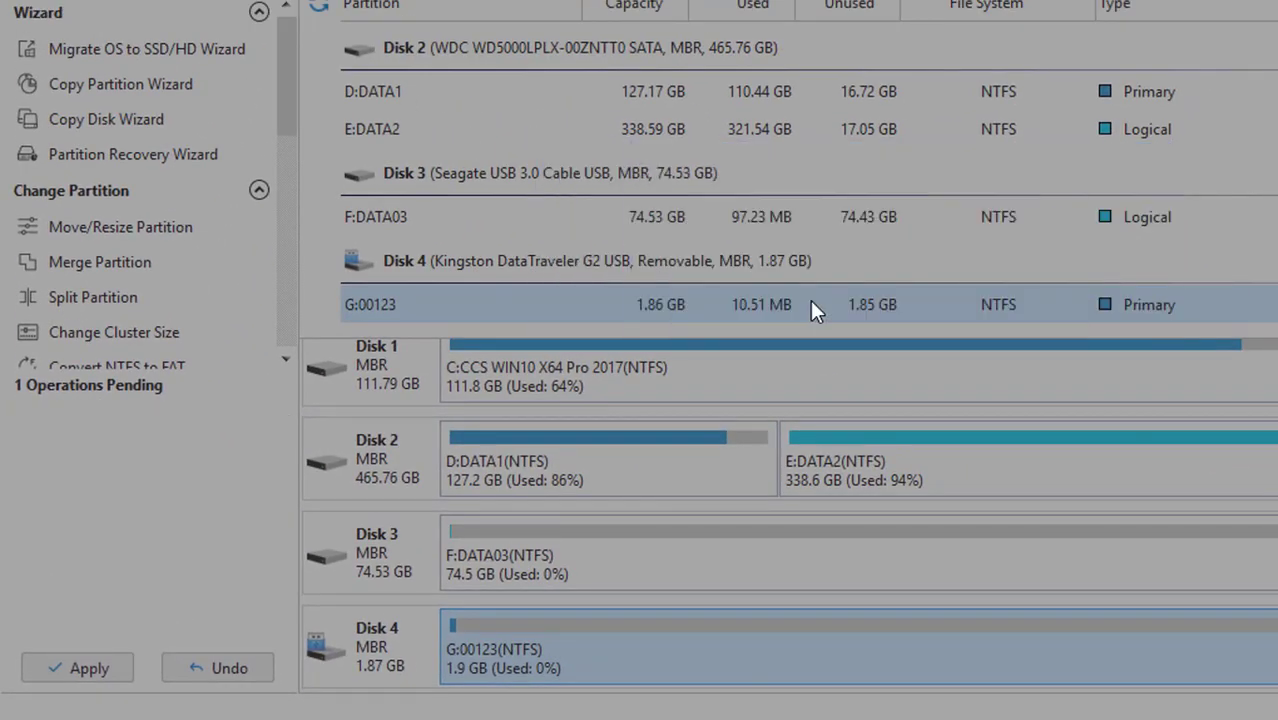
click(839, 300)
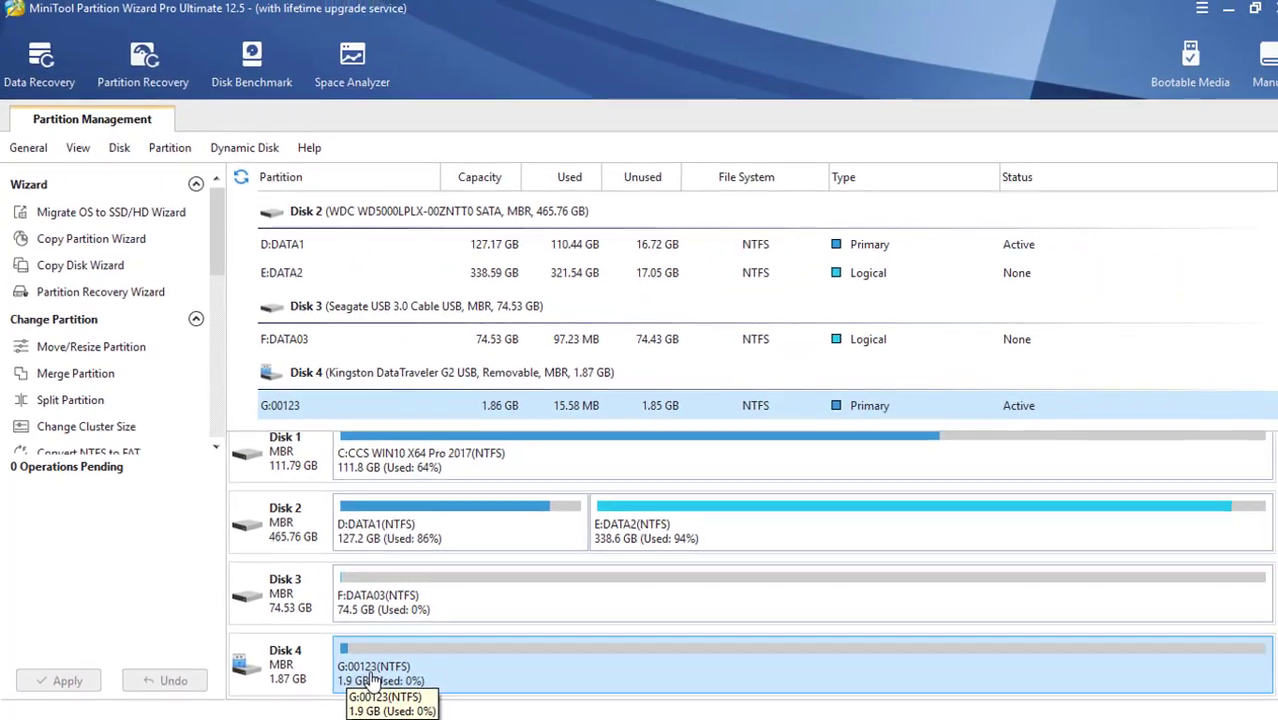
- Minimize the partition manager, view drives 00123 (G:) and DATA03 (F:) in a maximized This PC window, and return to MiniTool Partition Wizard
click(1213, 16)
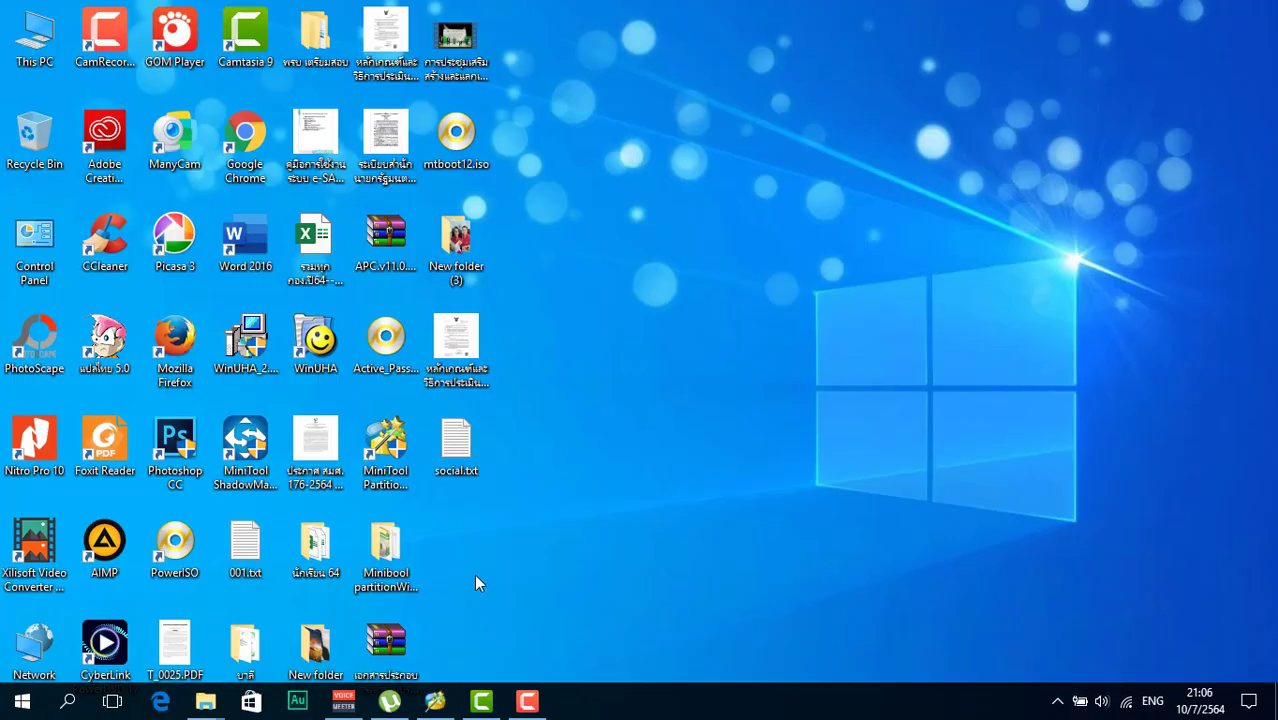
double_click(36, 72)
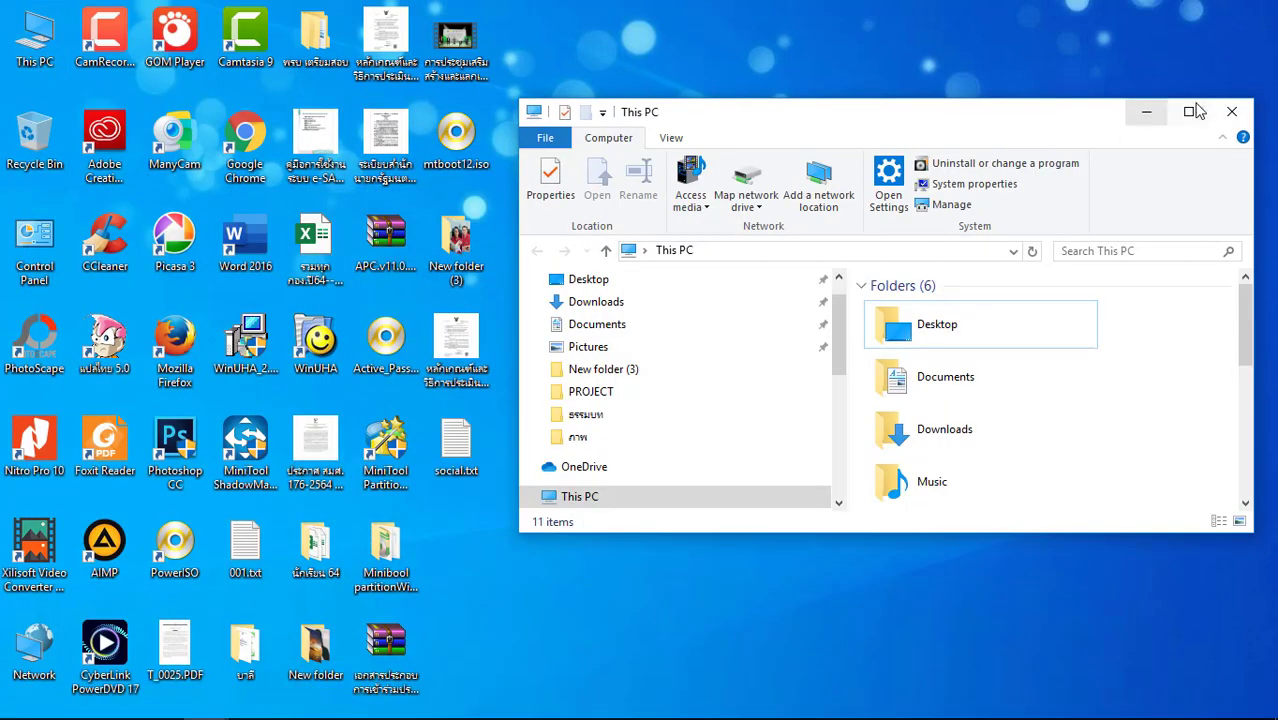
click(1204, 95)
click(84, 670)
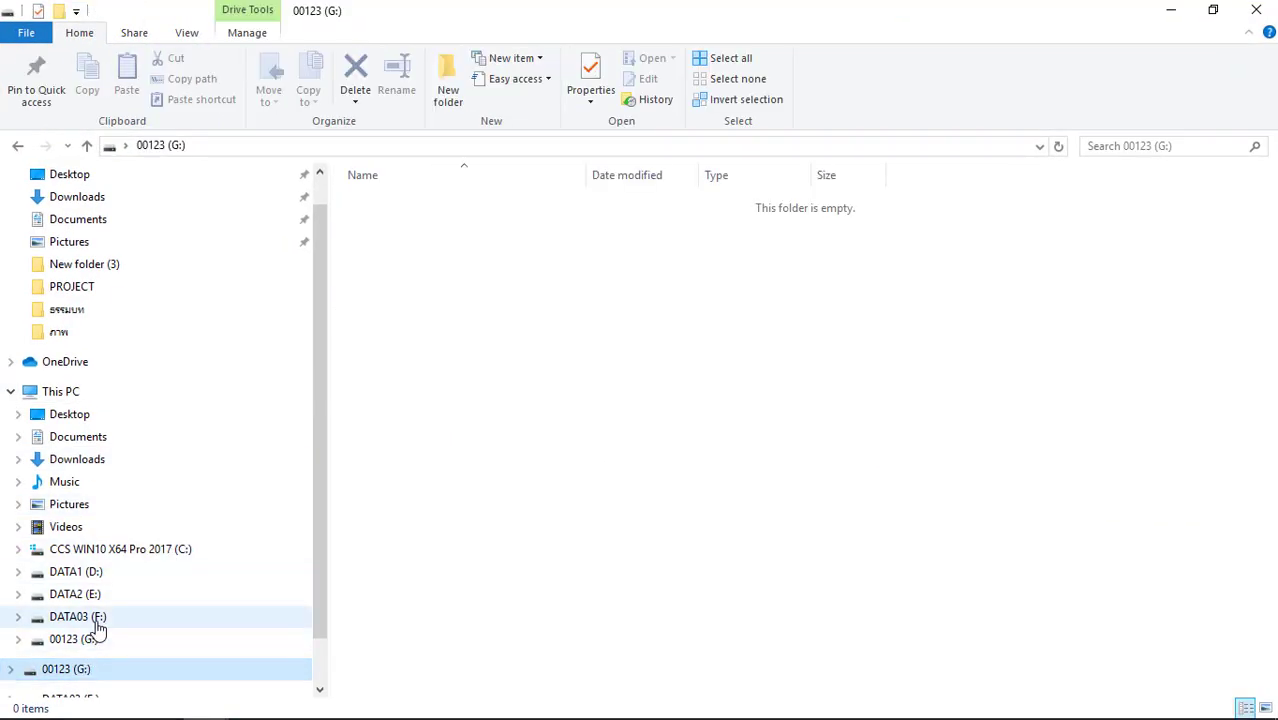
click(97, 624)
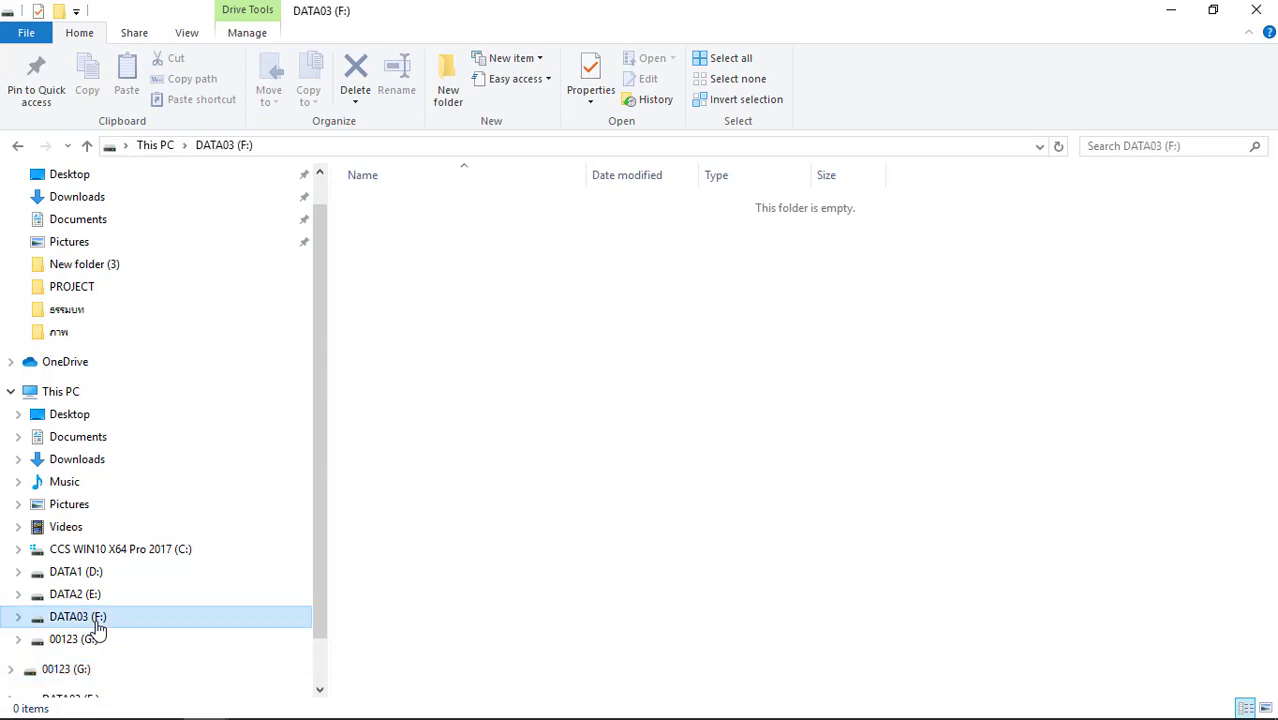
click(1165, 14)
click(440, 708)
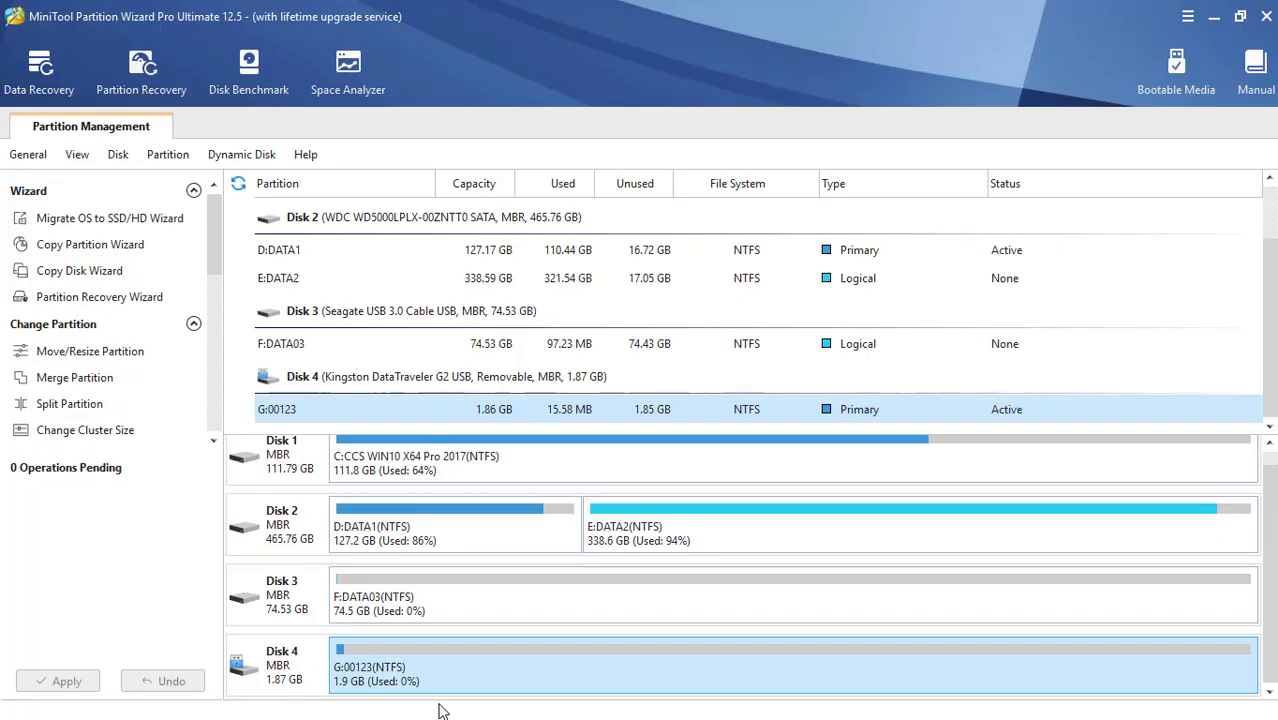